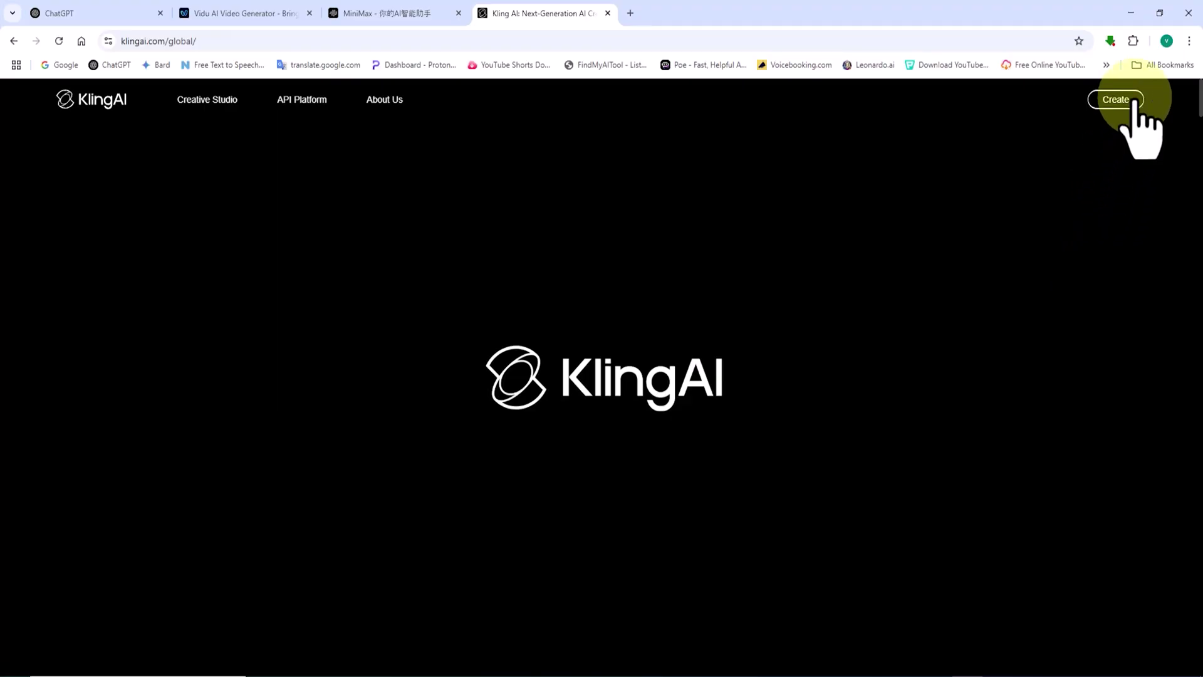
Open the Kling AI app, sign in with a Google account, and dismiss the trial pop-ups
left_click(1133, 100)
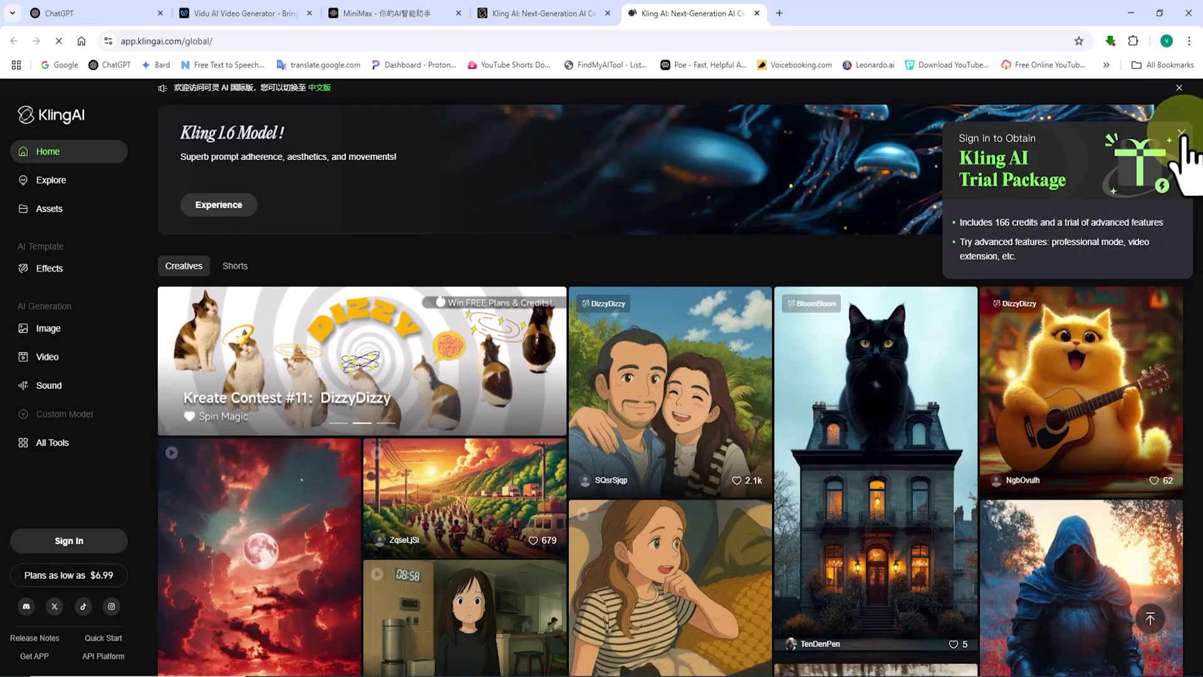
left_click(1181, 133)
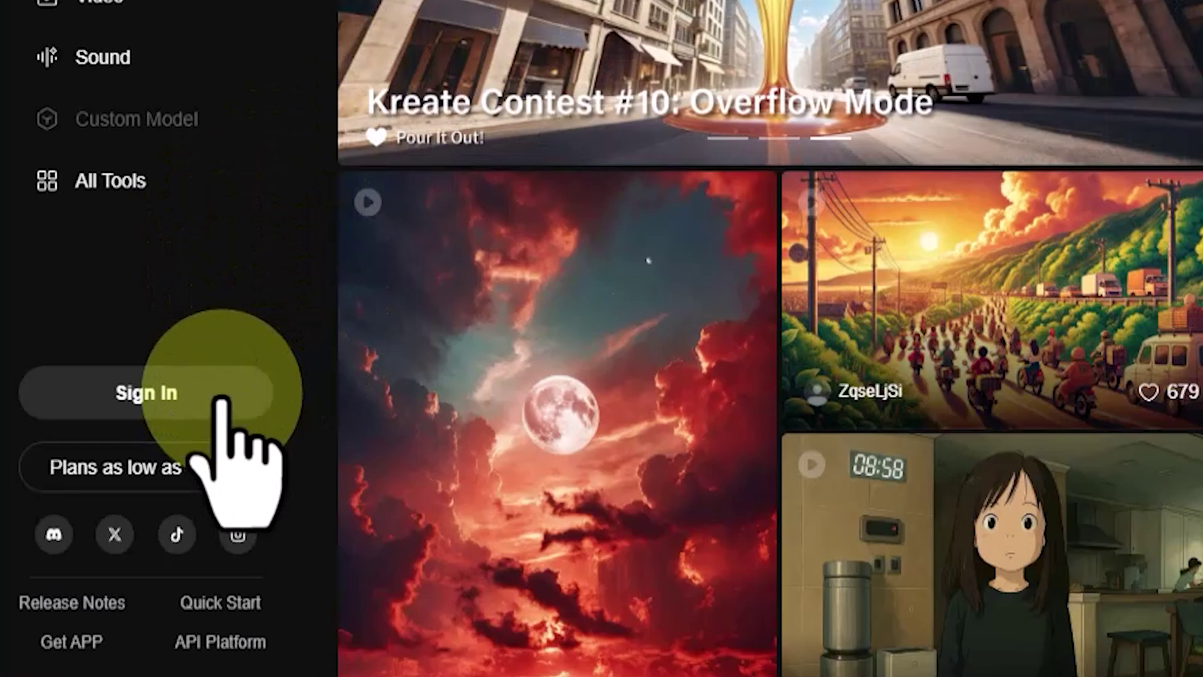
left_click(222, 391)
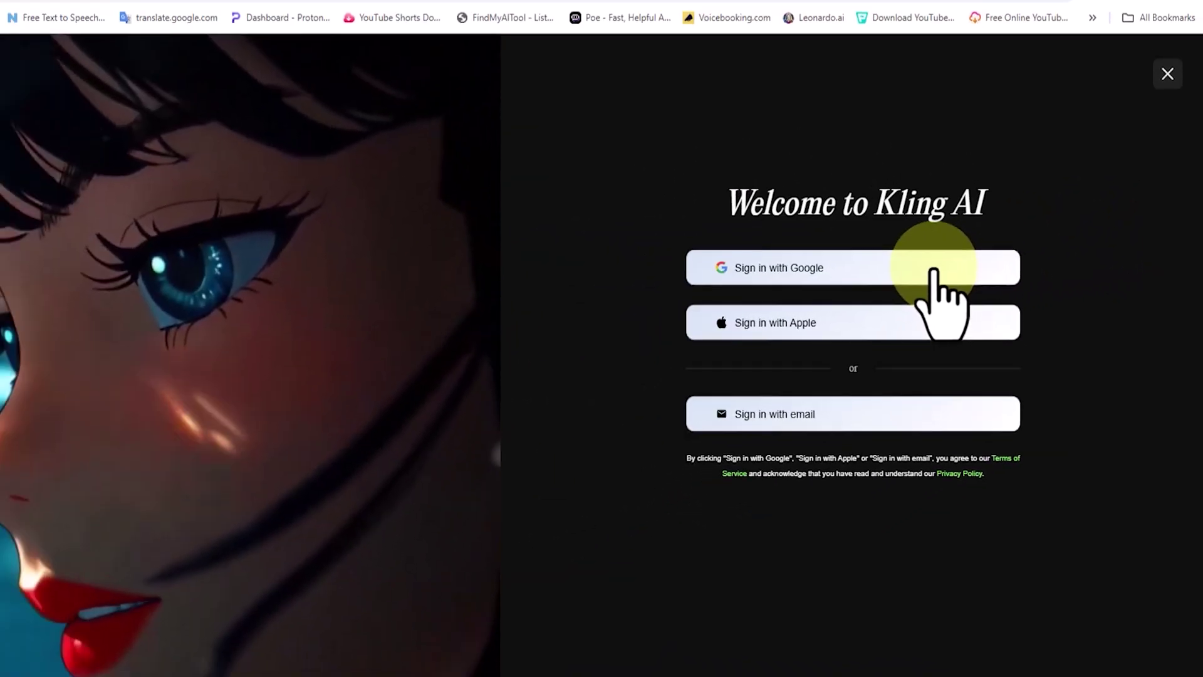
left_click(971, 277)
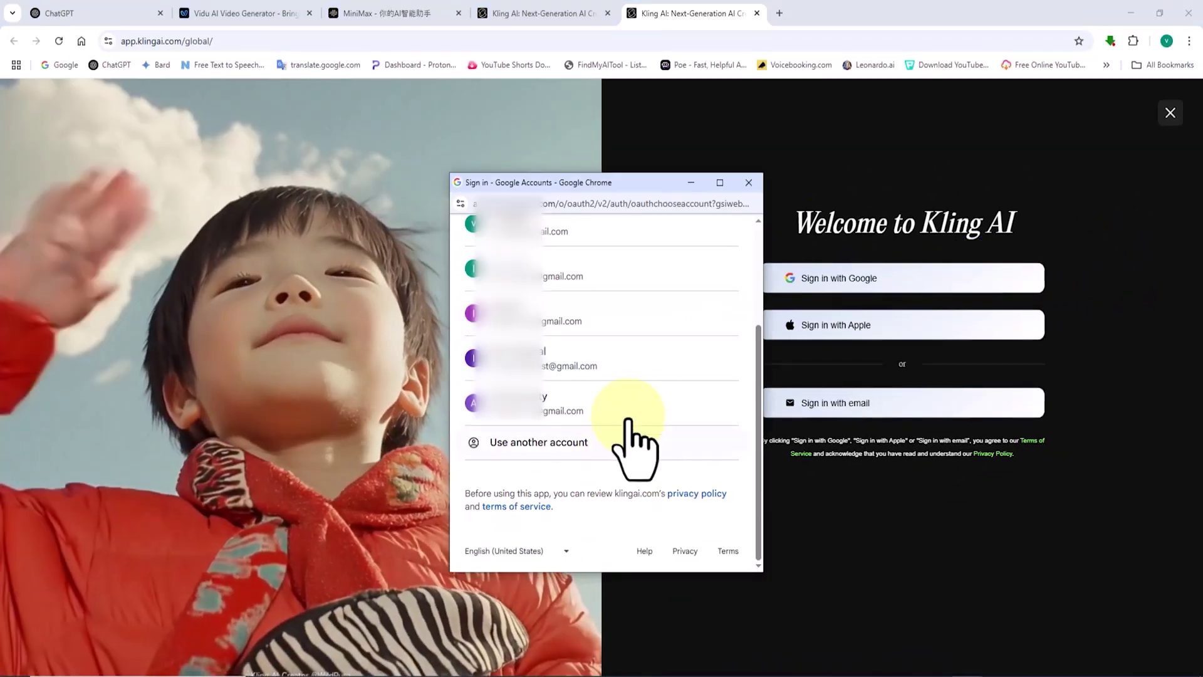
left_click(686, 403)
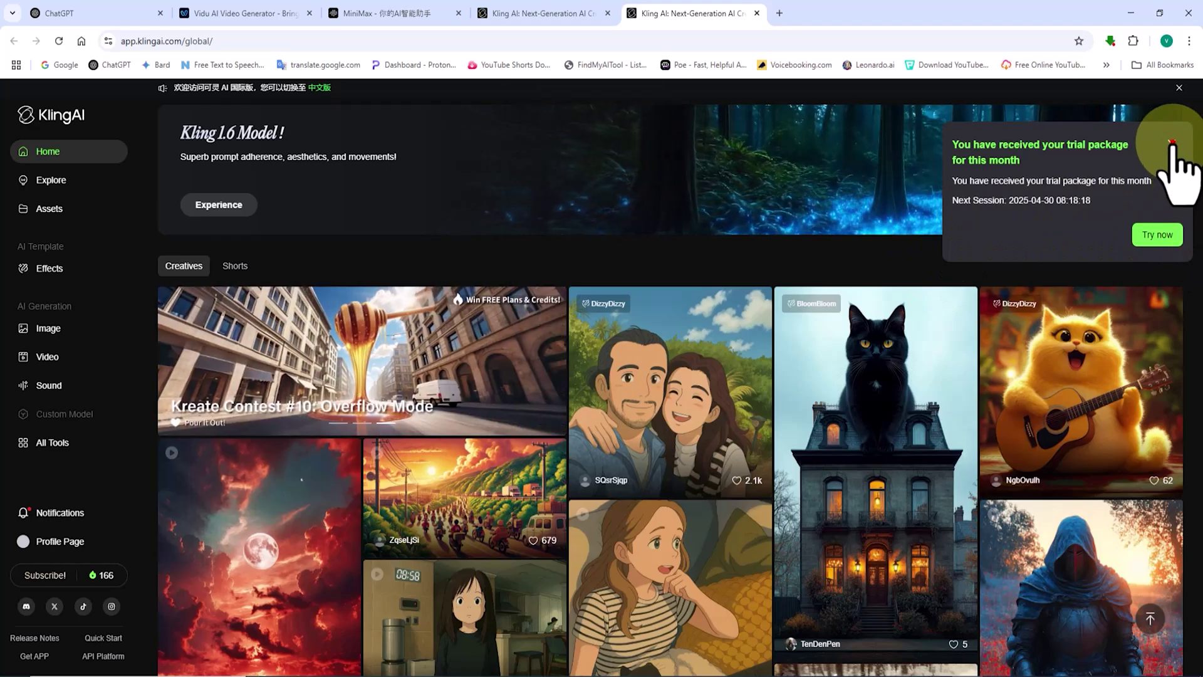
left_click(1172, 143)
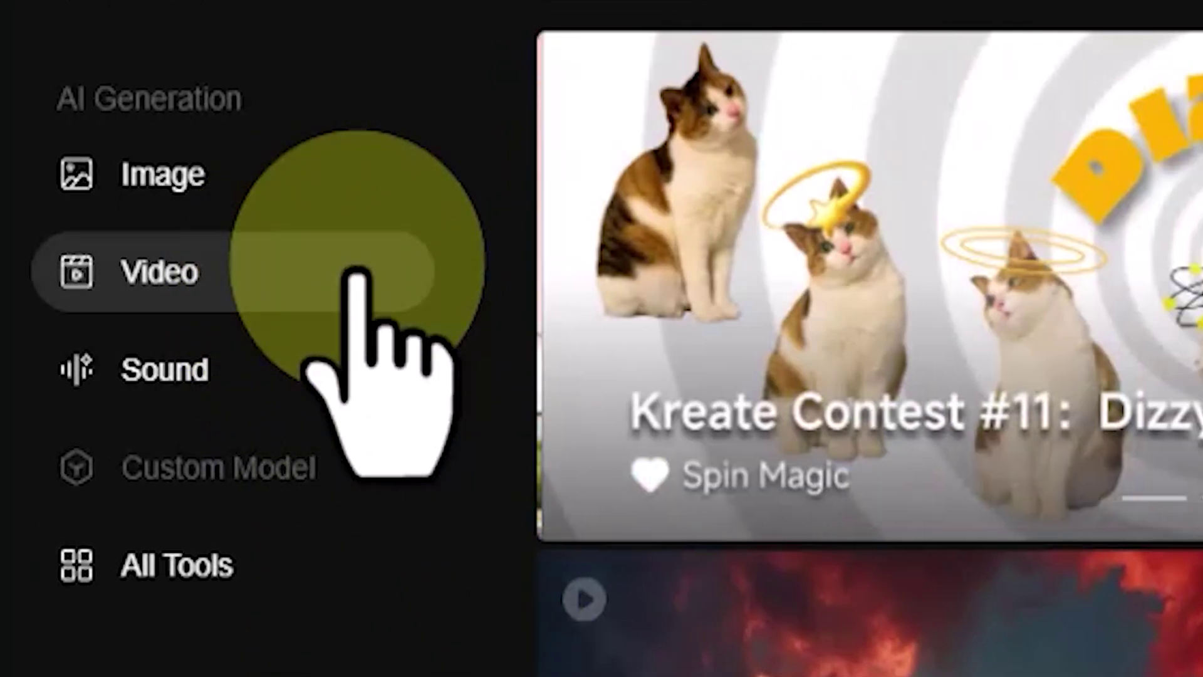
Open the Video generator's Image to Video tab and keep Kling 1.6 as the model
left_click(357, 275)
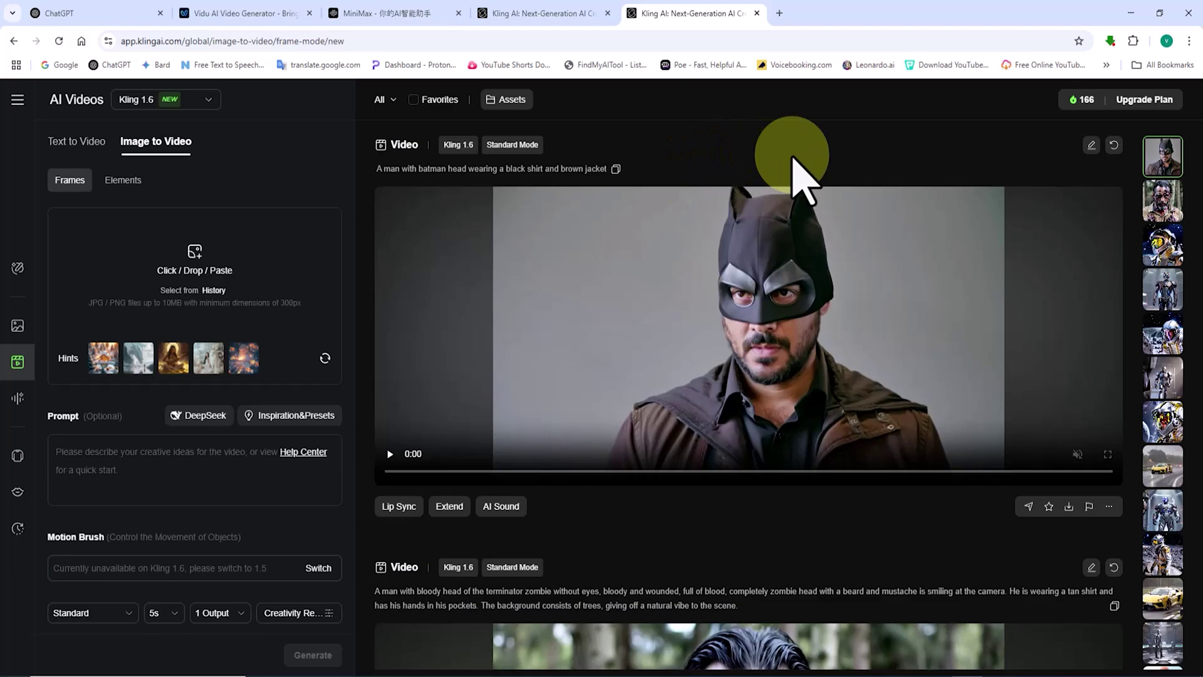
scroll(877, 172, "down", 15)
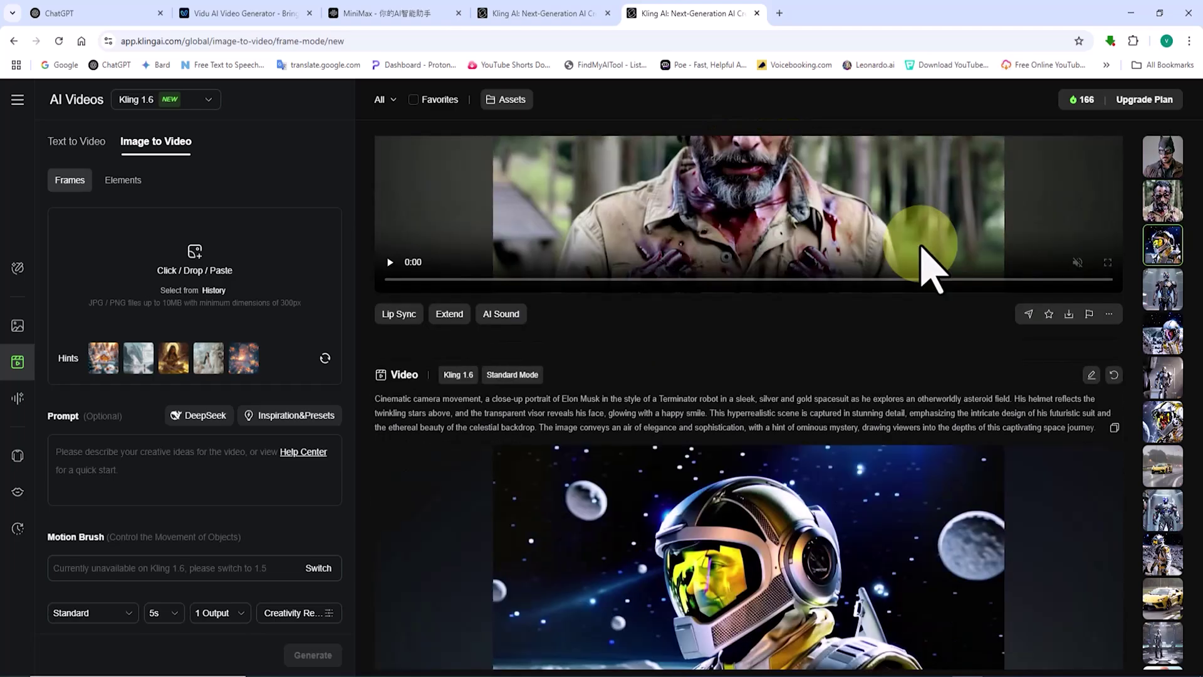
scroll(936, 266, "down", 16)
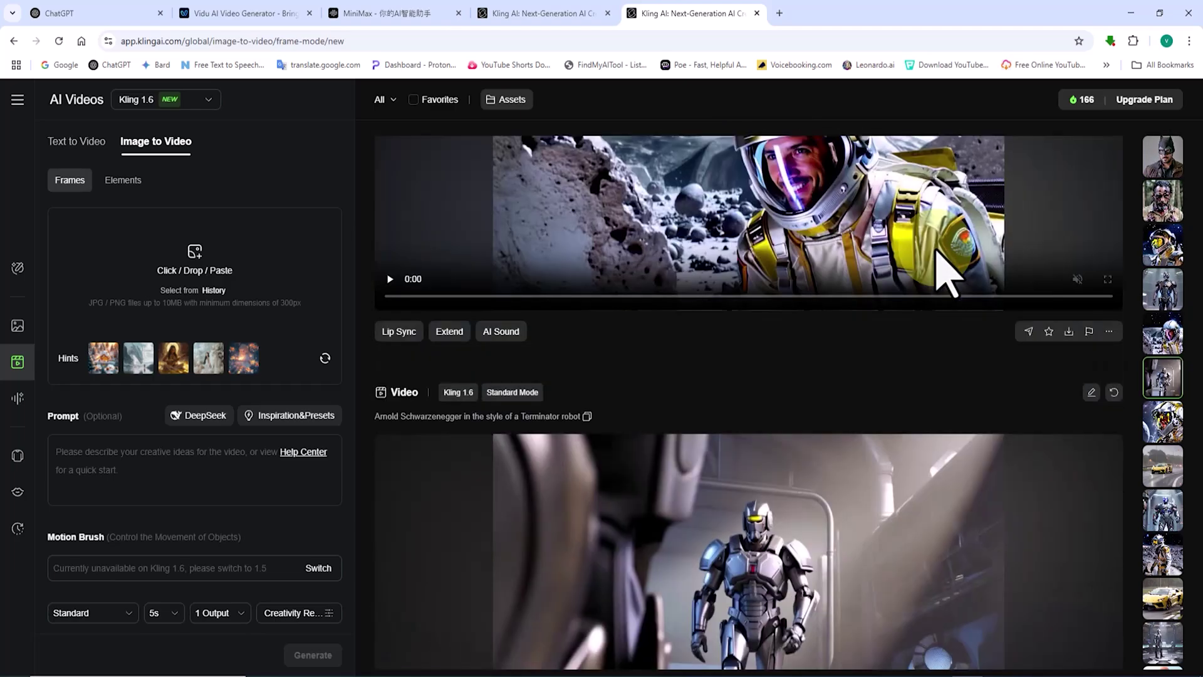
scroll(946, 263, "up", 15)
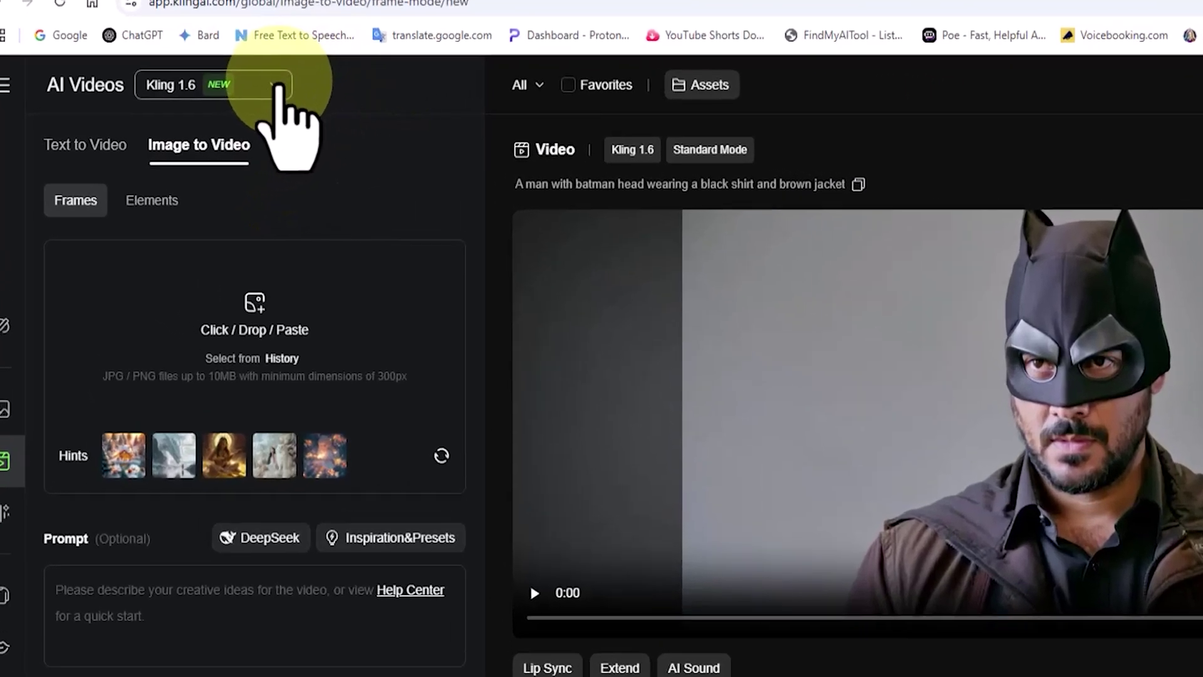
left_click(208, 99)
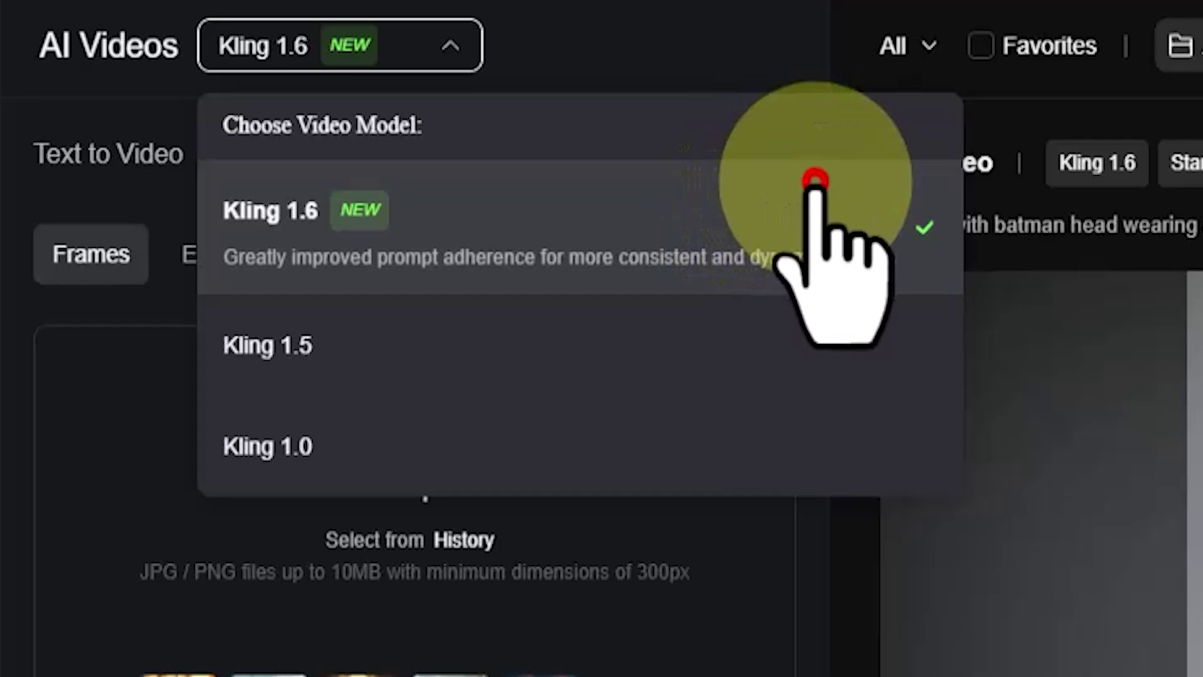
left_click(815, 180)
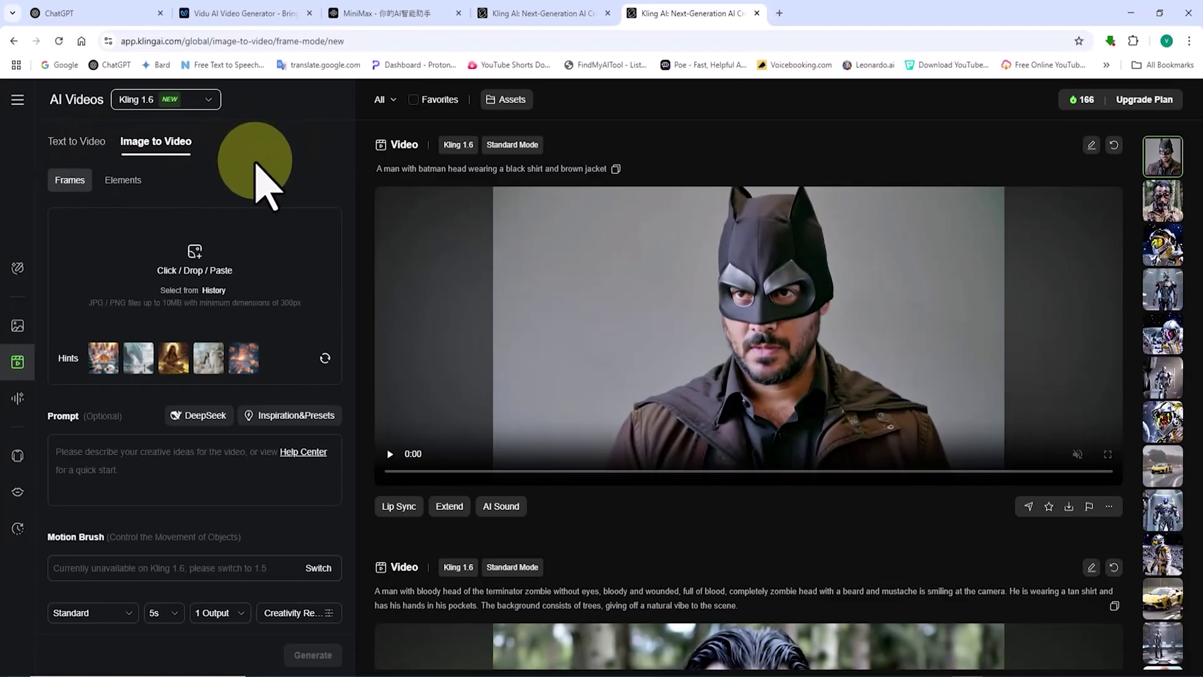
left_click(123, 179)
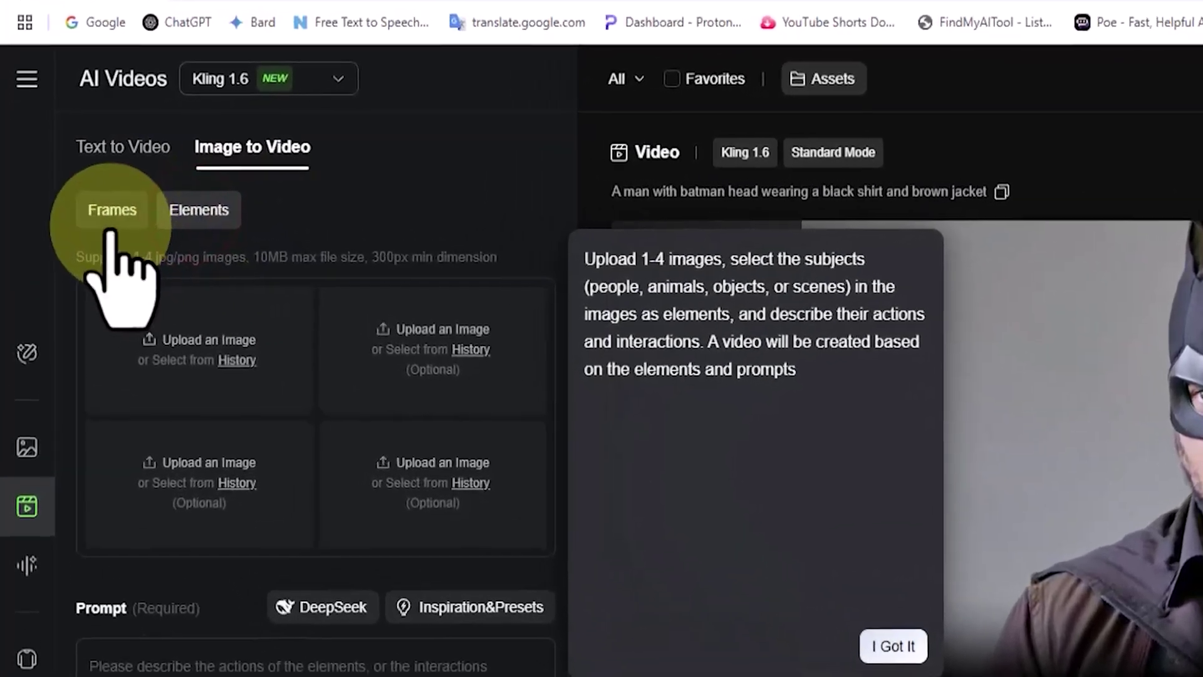
left_click(112, 215)
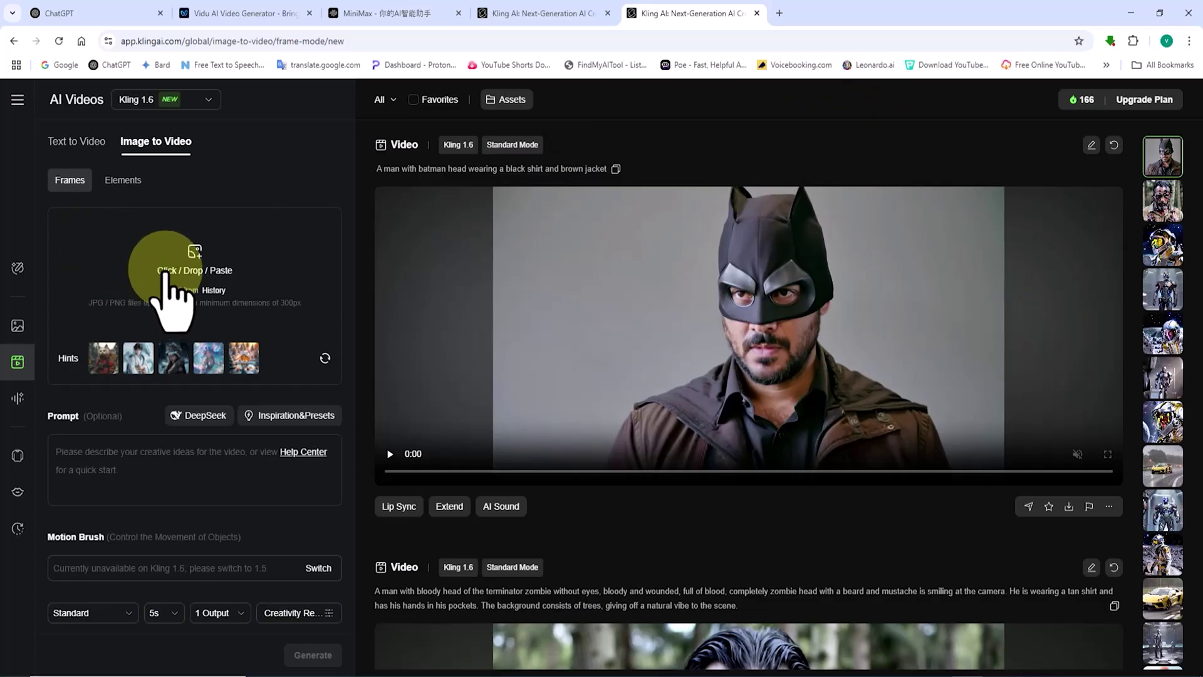
Upload the smiling blonde princess PNG as the video's start frame
left_click(165, 268)
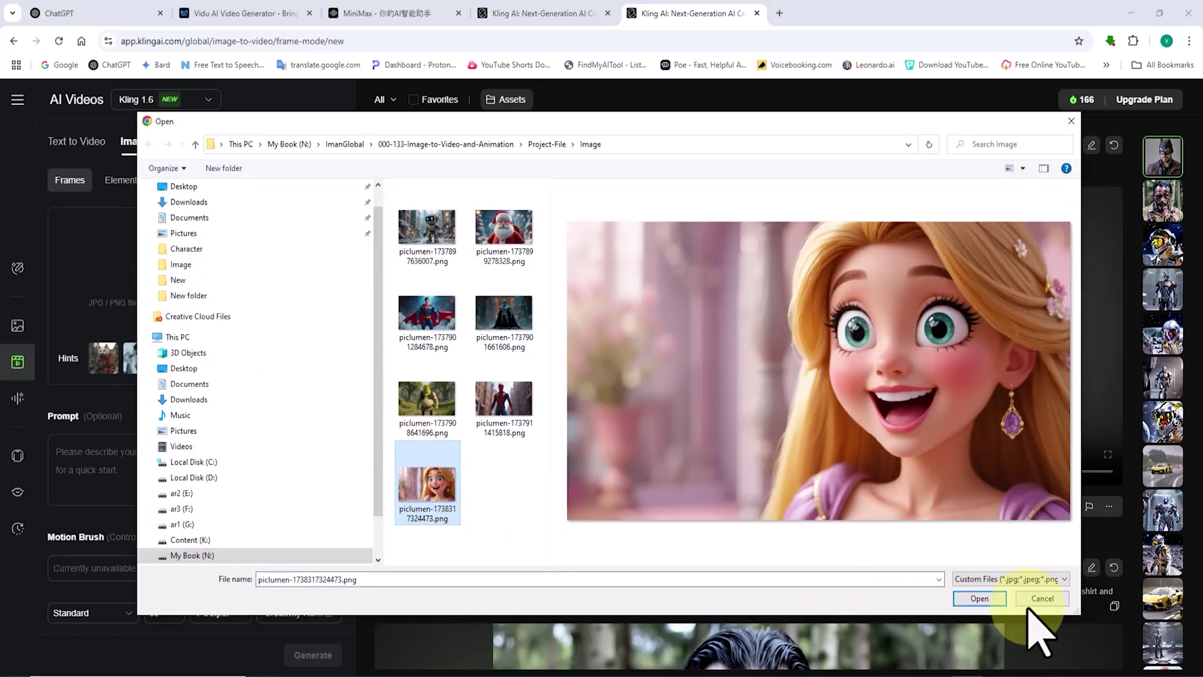
left_click(996, 600)
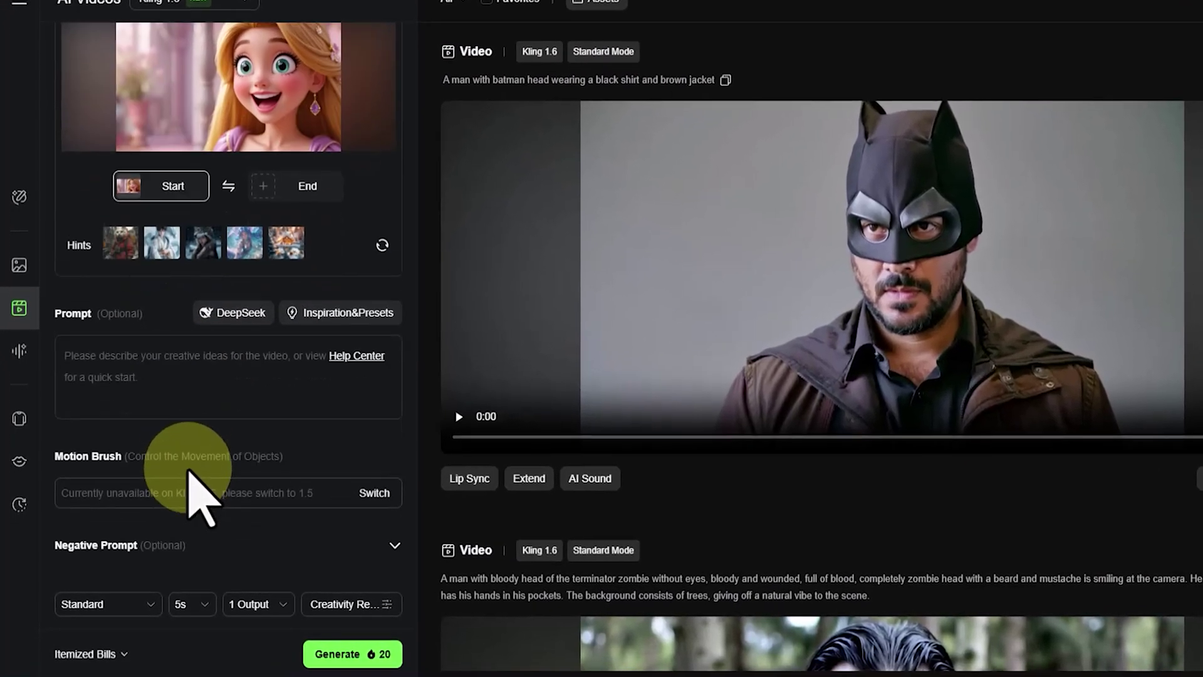
scroll(163, 376, "down", 3)
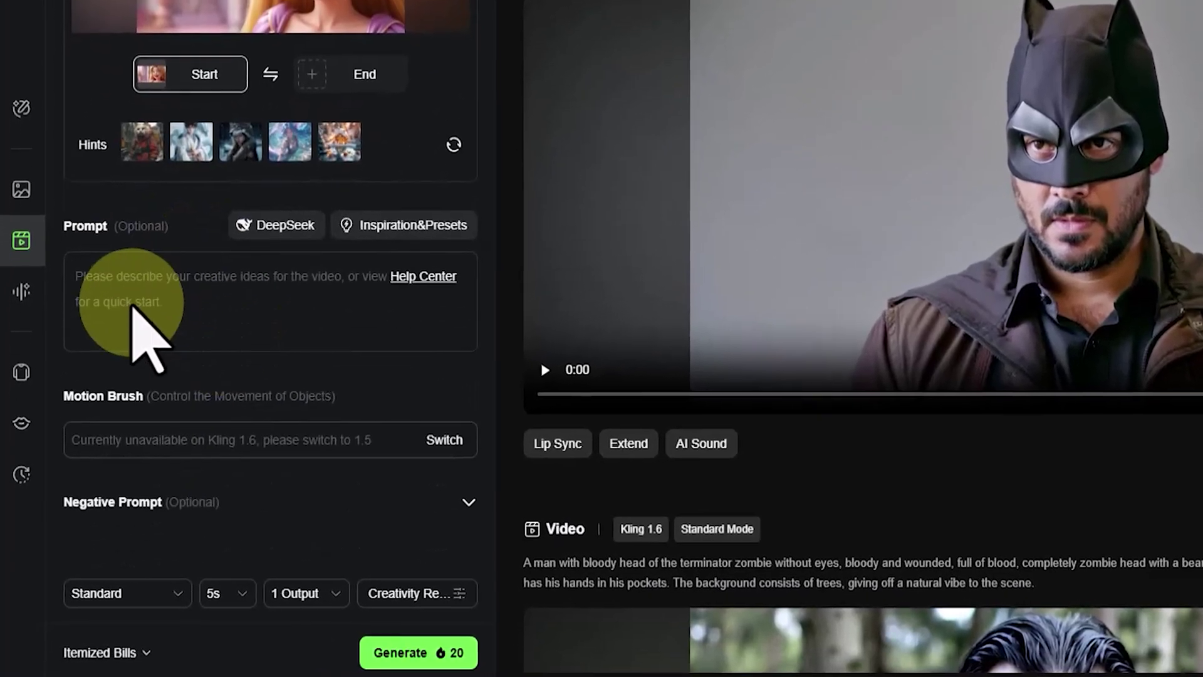
scroll(376, 232, "up", 3)
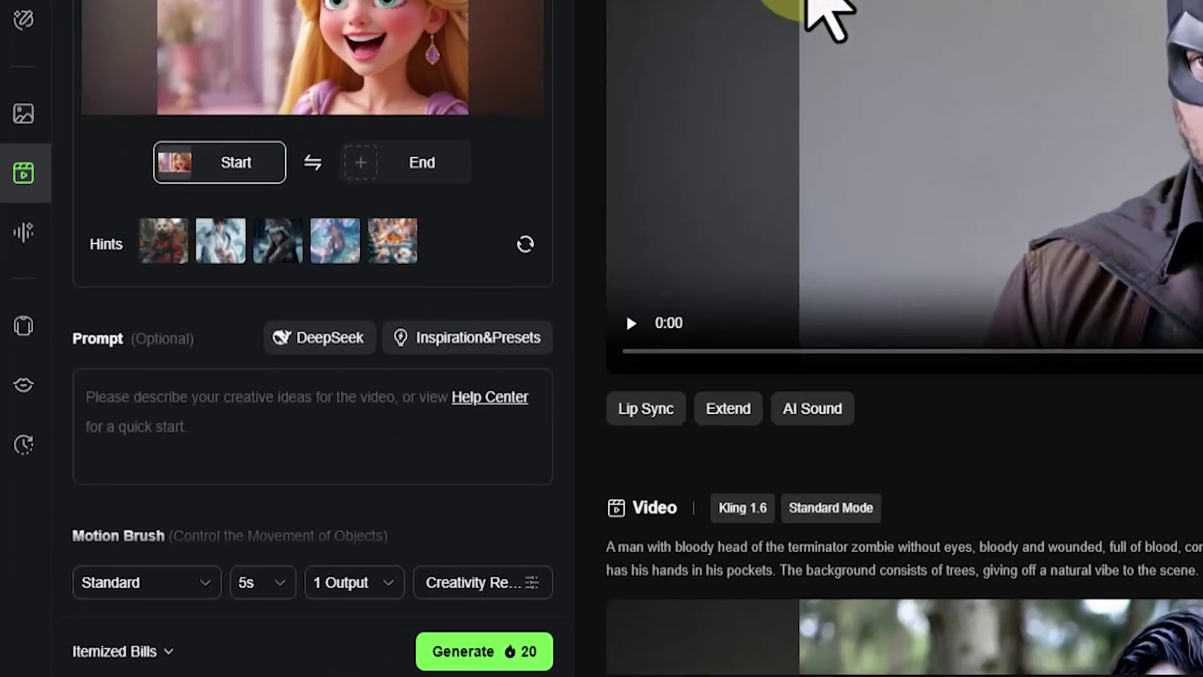
scroll(392, 382, "down", 2)
scroll(428, 355, "down", 2)
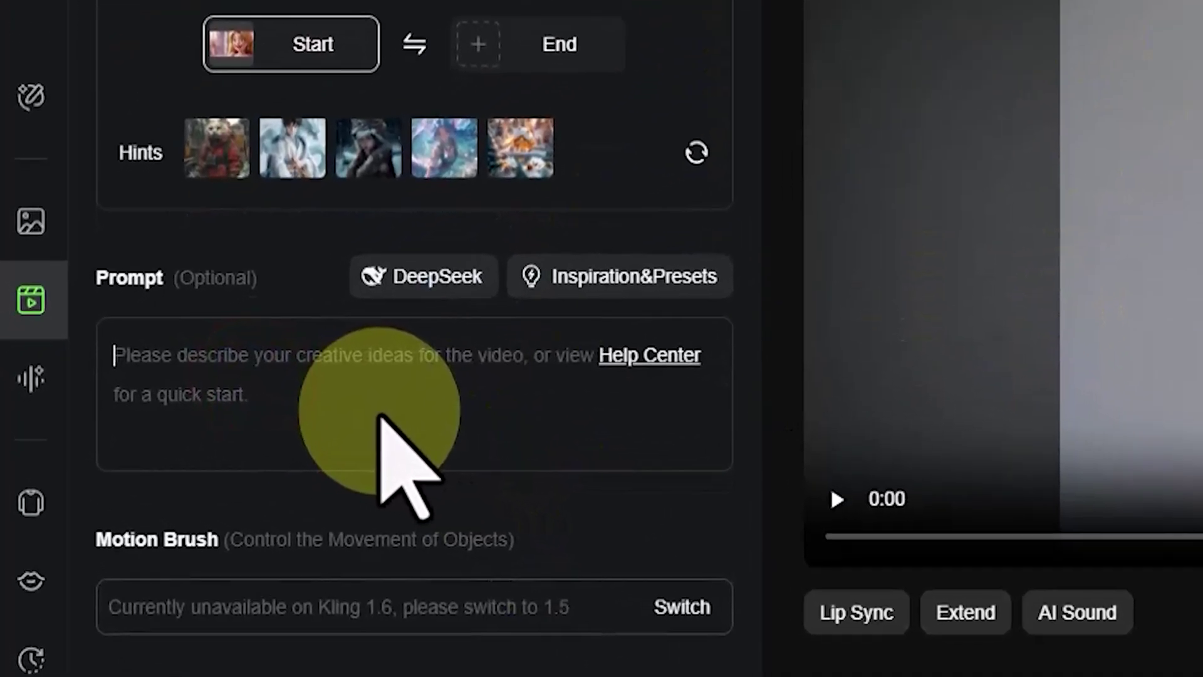
Paste the prompt of the girl smiling and talking, and add the 'the camera zooms out' preset
type("The playful girl is very excited and happy. She smiles and talks while looking at the camera. The camera slowly moves away from her.")
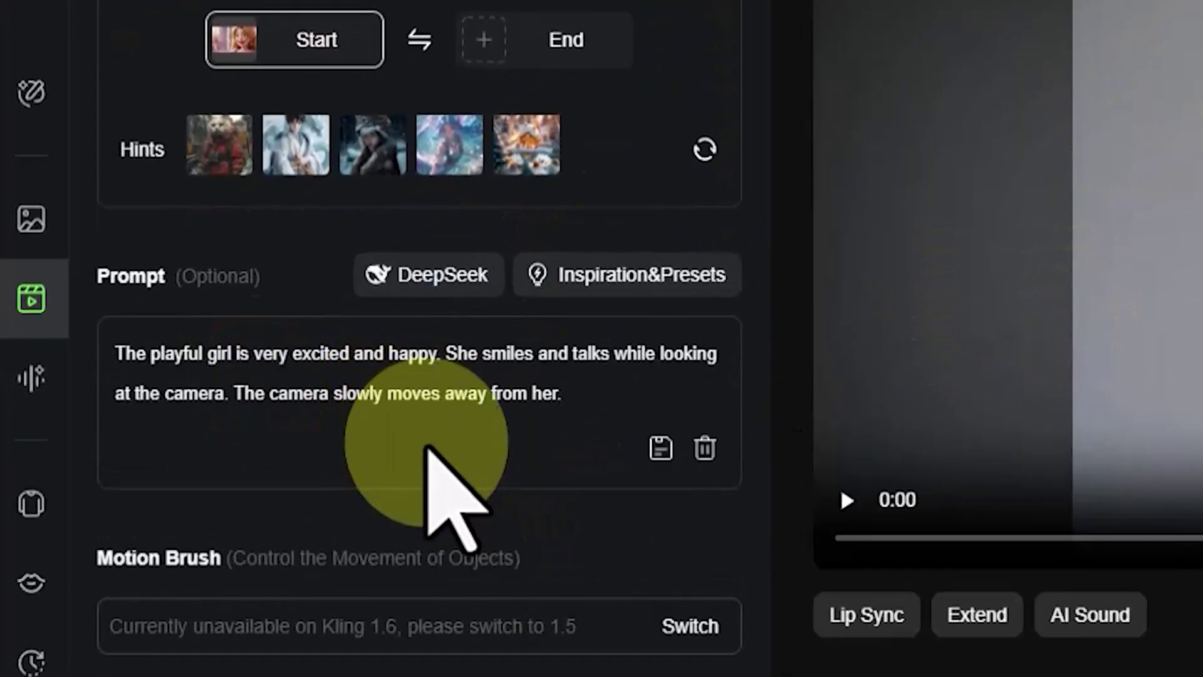
left_click(662, 280)
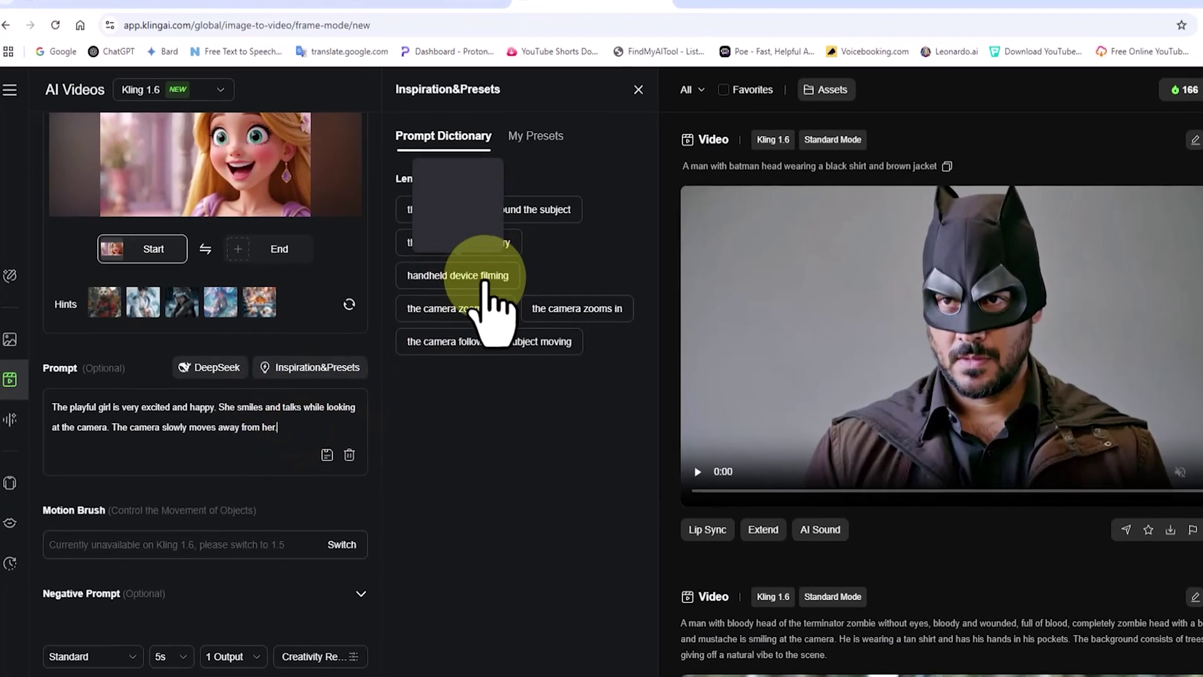
mouse_move(439, 299)
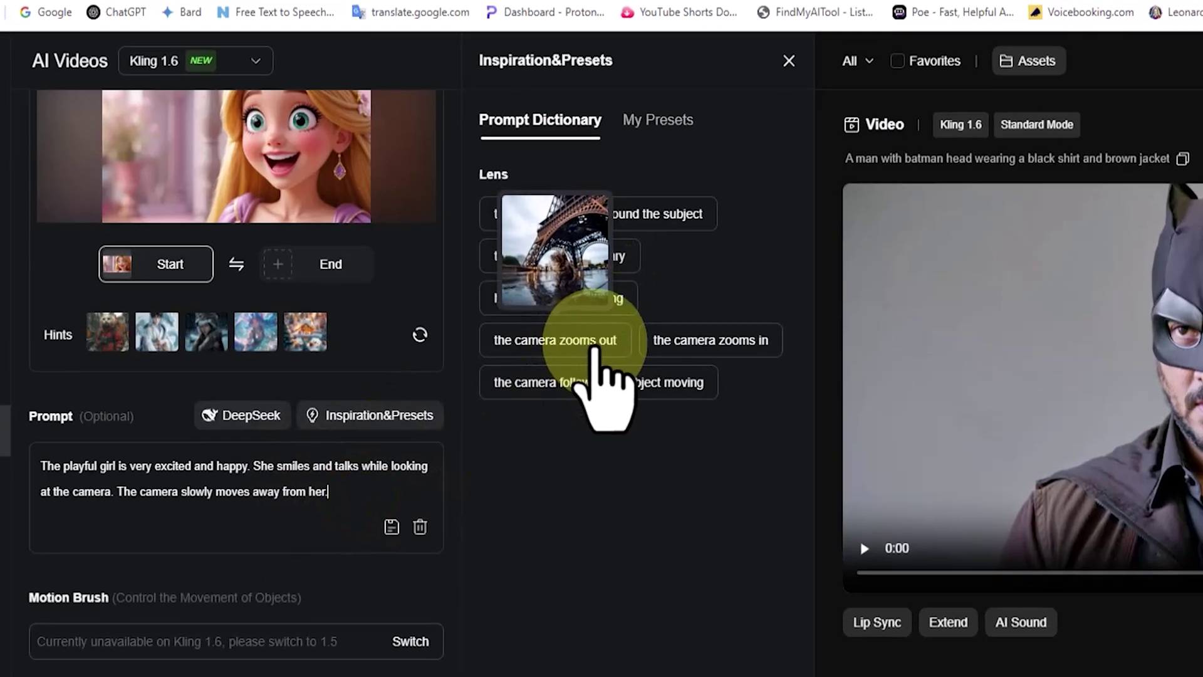
left_click(646, 362)
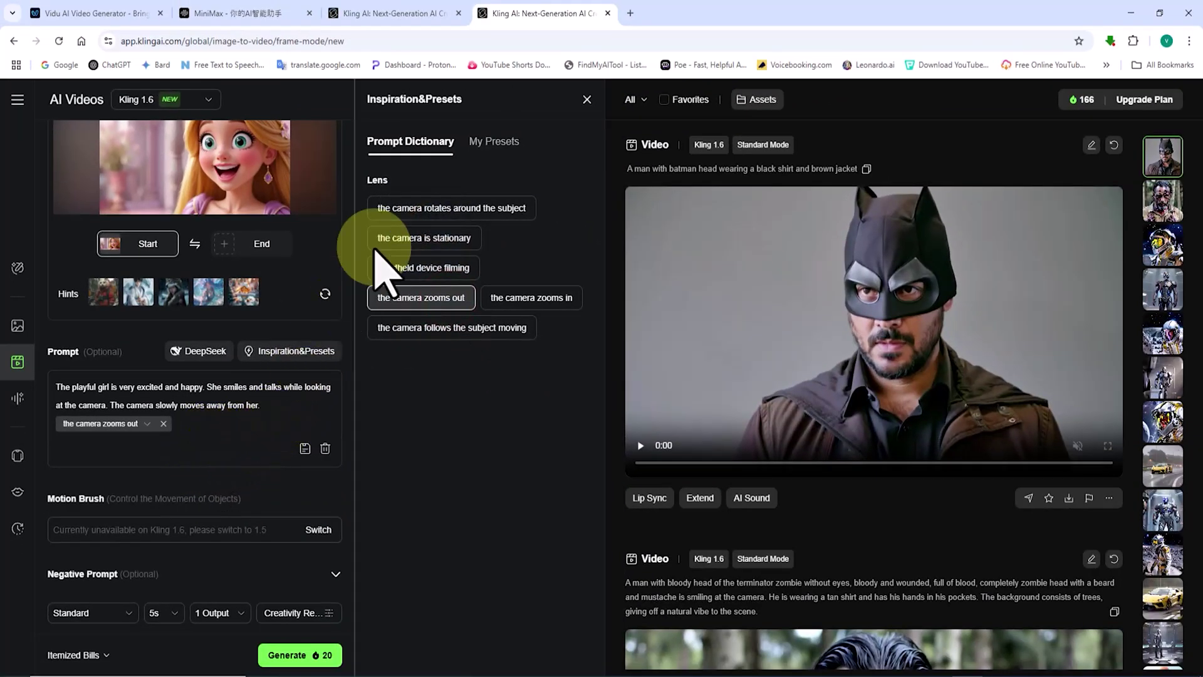
left_click(587, 99)
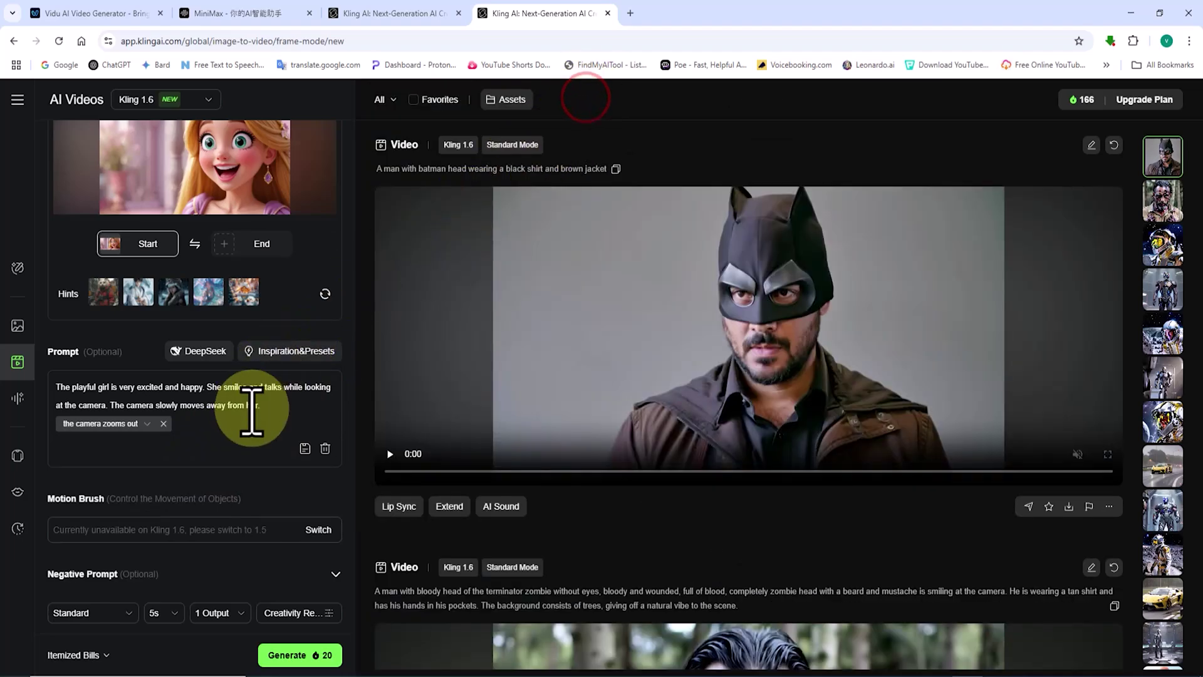
scroll(209, 432, "down", 1)
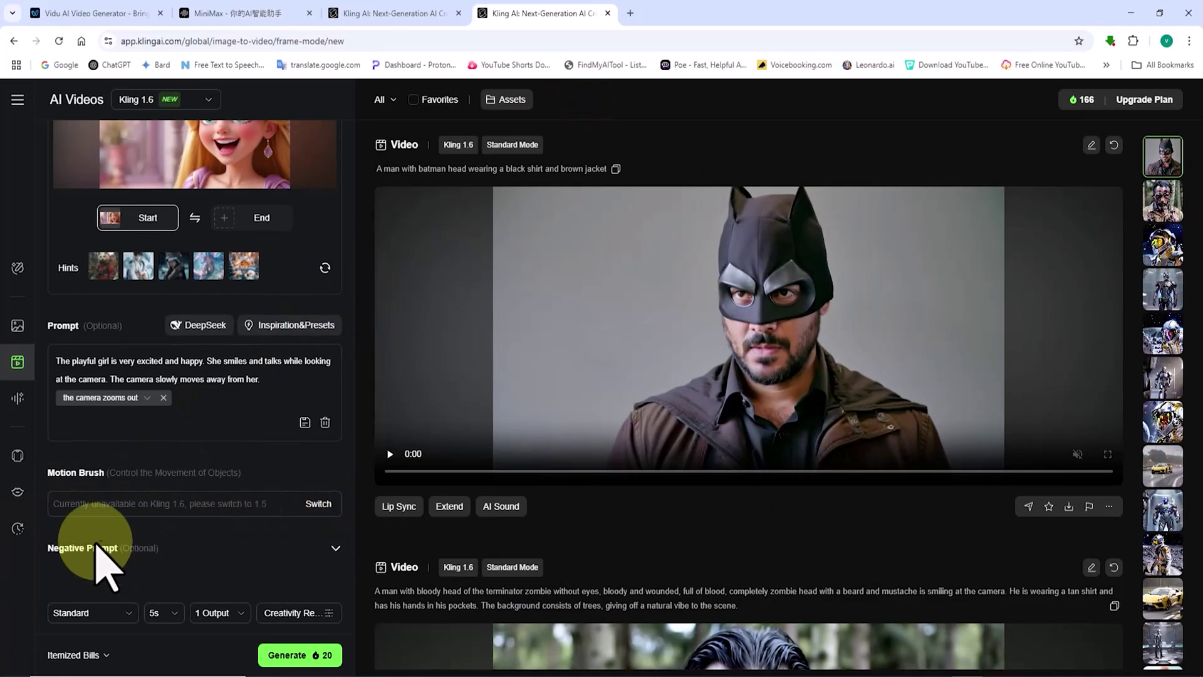
Expand and collapse the negative prompt section to review it
left_click(336, 548)
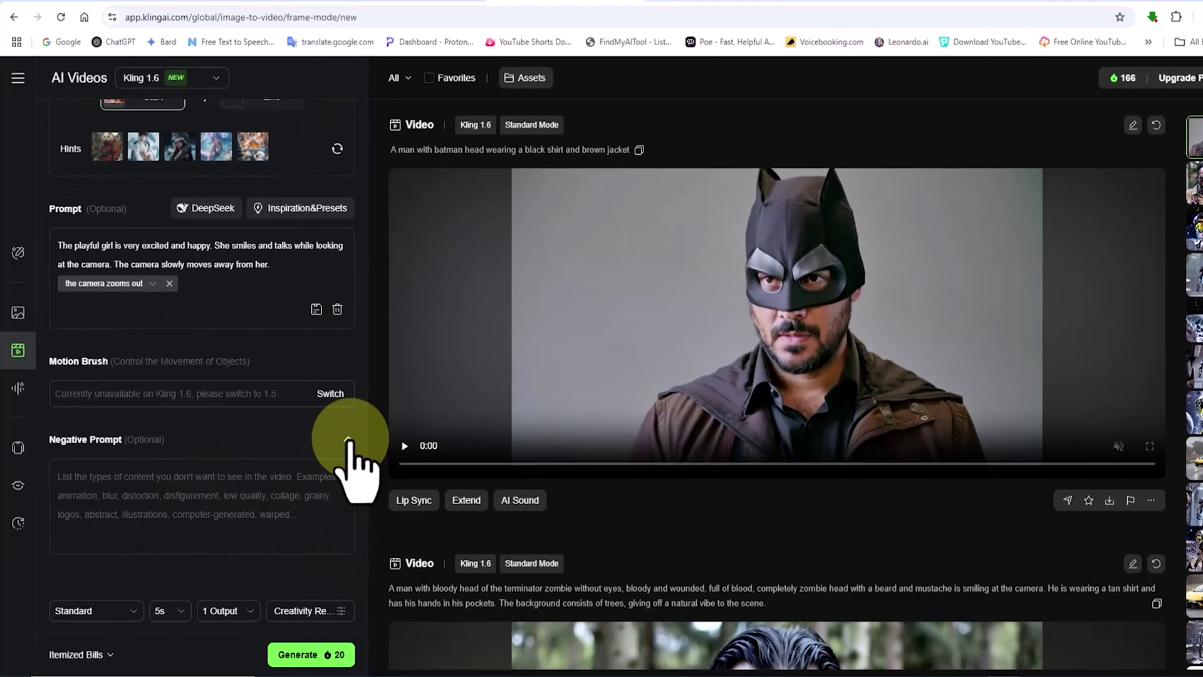
left_click(335, 448)
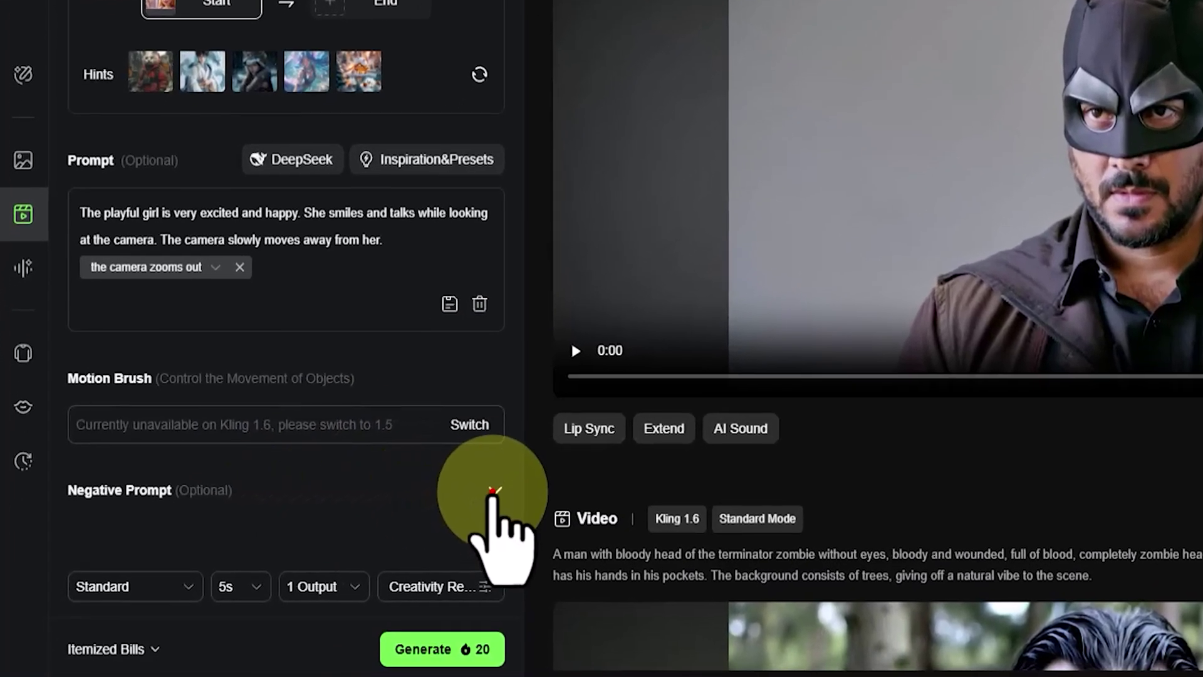
left_click(493, 491)
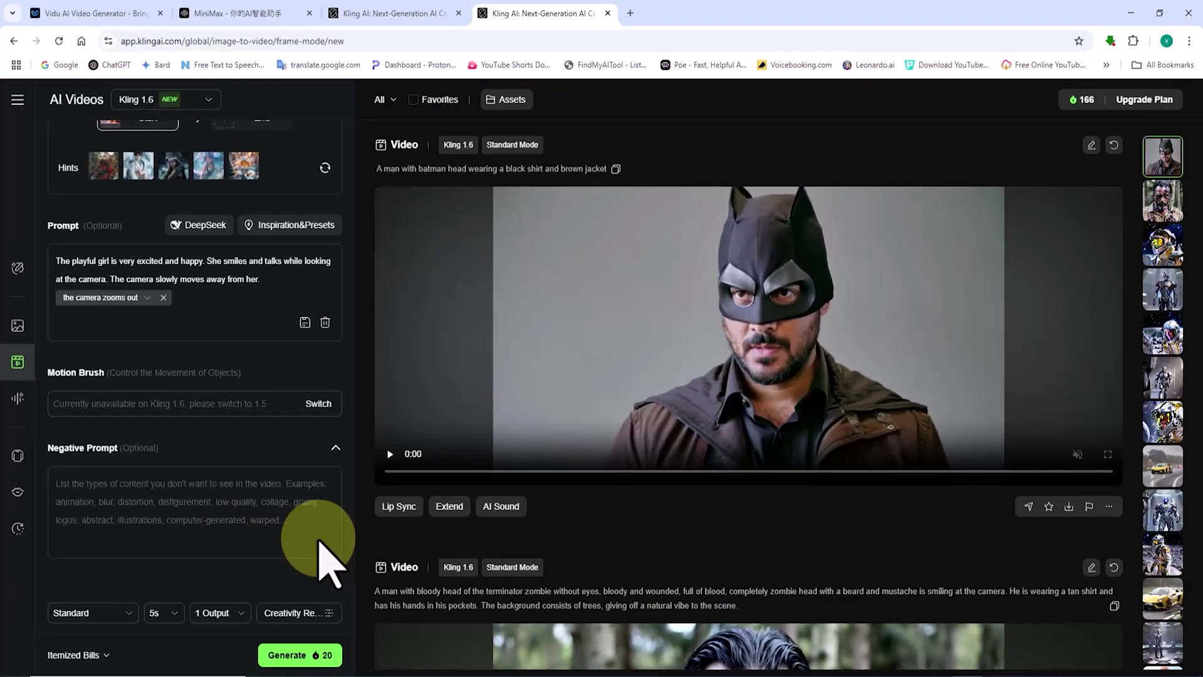
left_click(337, 448)
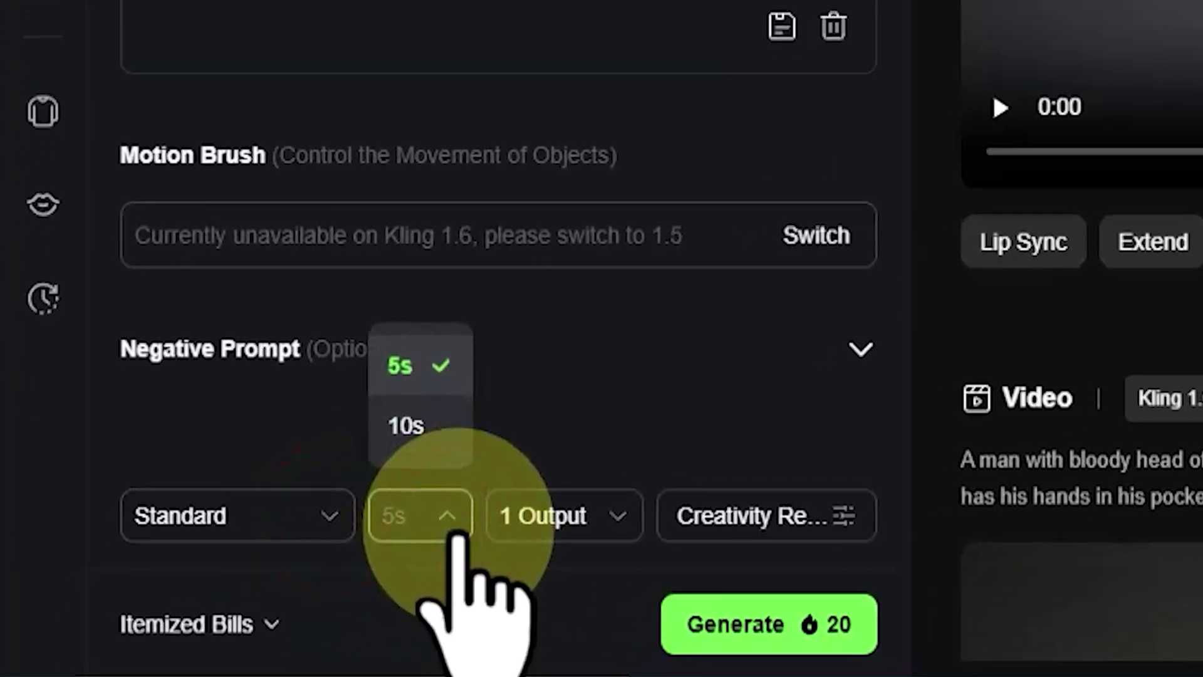
Keep the video length at 5 seconds and check the creativity versus relevance setting
left_click(457, 530)
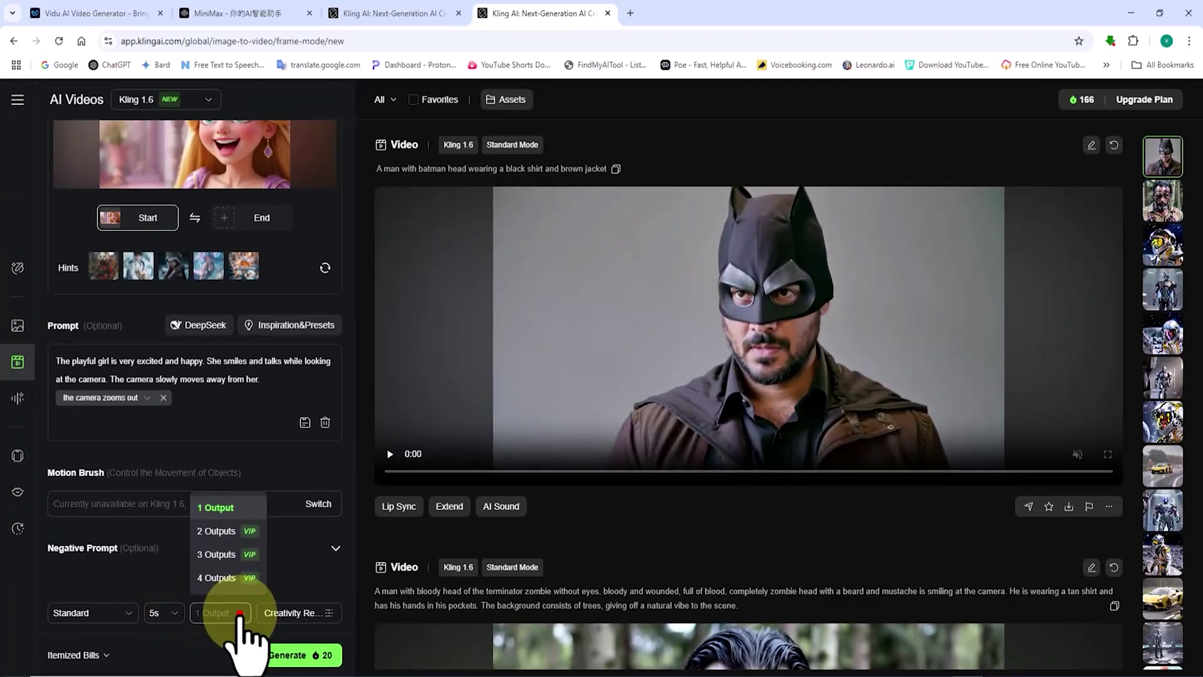
left_click(330, 614)
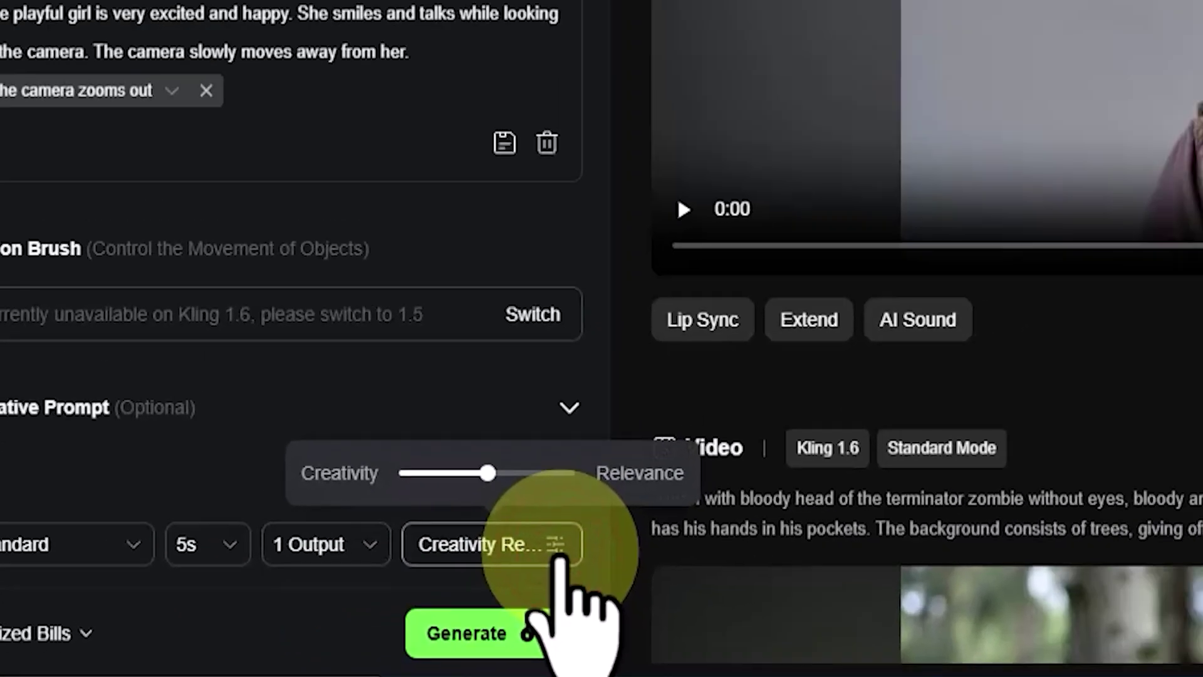
left_click(649, 518)
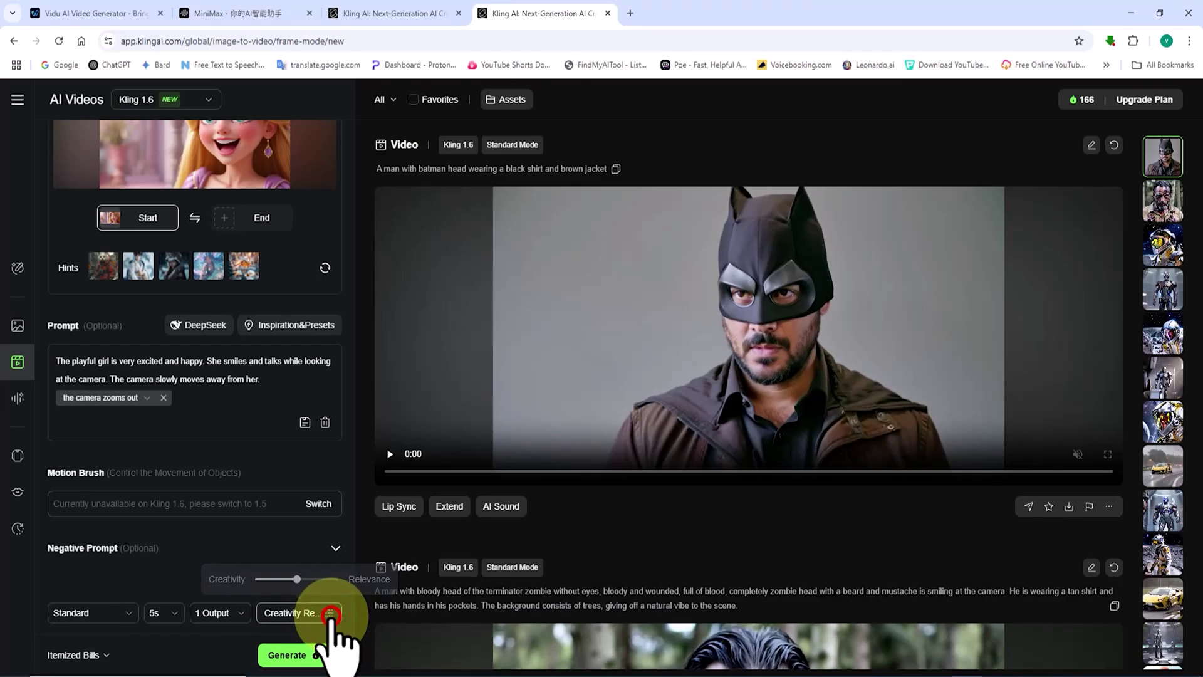
scroll(139, 485, "up", 2)
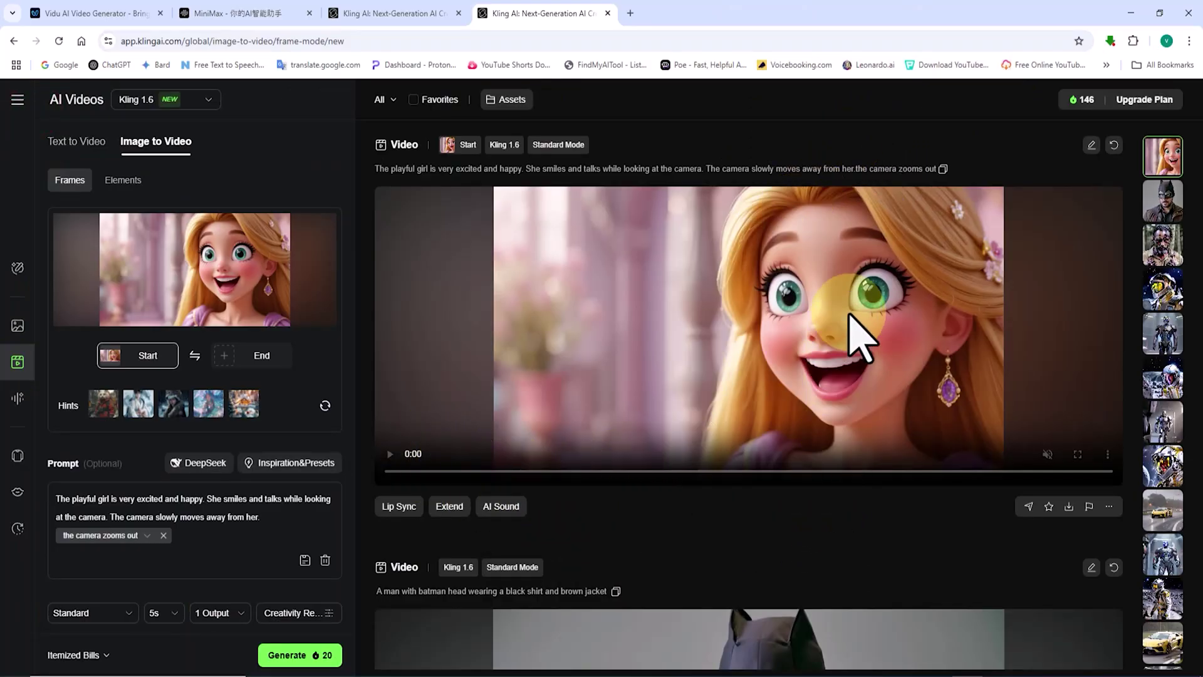
Open the princess video, download it as an MP4, and confirm it in Chrome's downloads
left_click(850, 314)
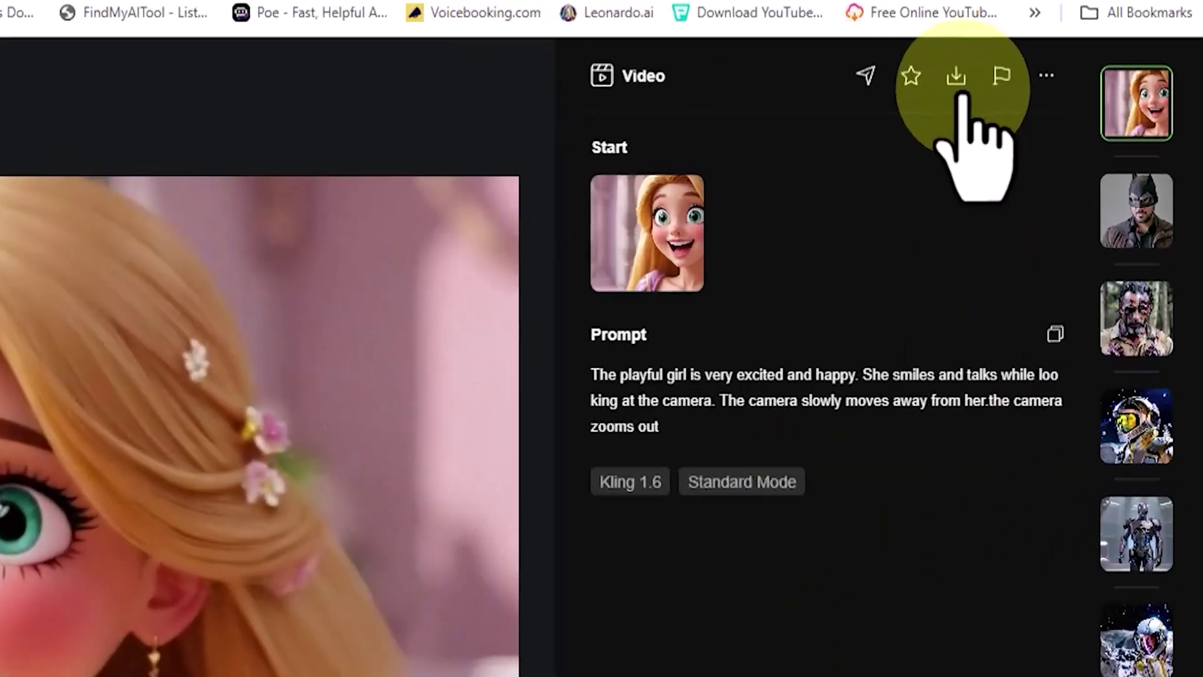
mouse_move(1062, 101)
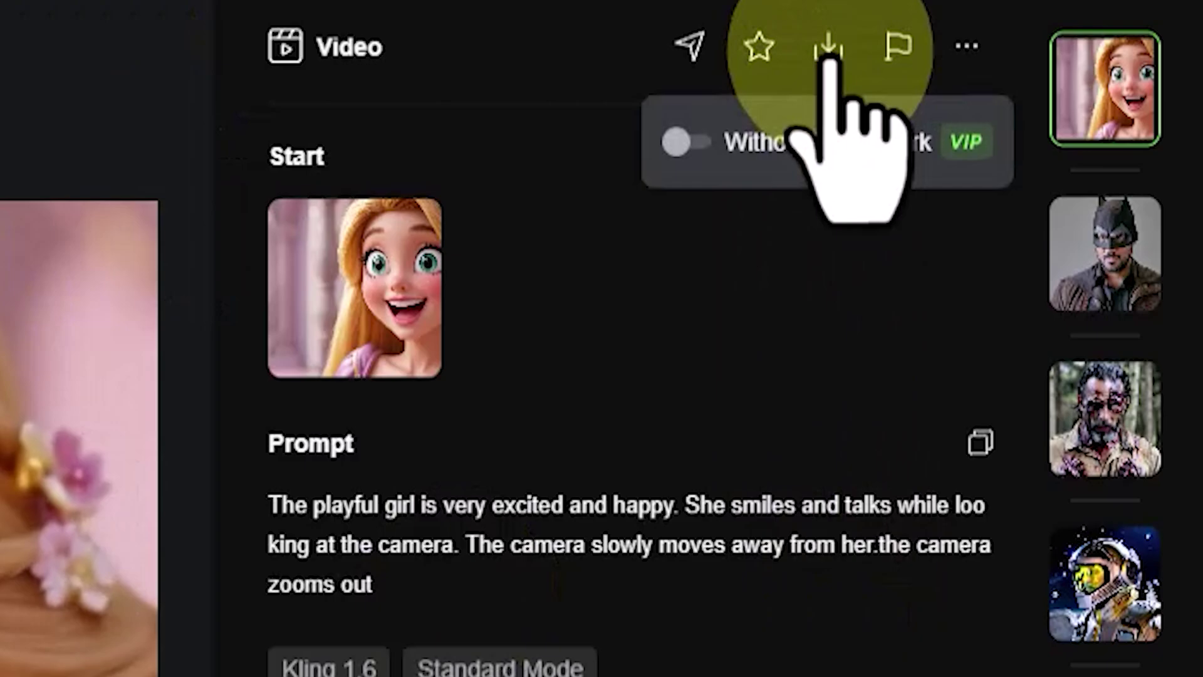
left_click(829, 56)
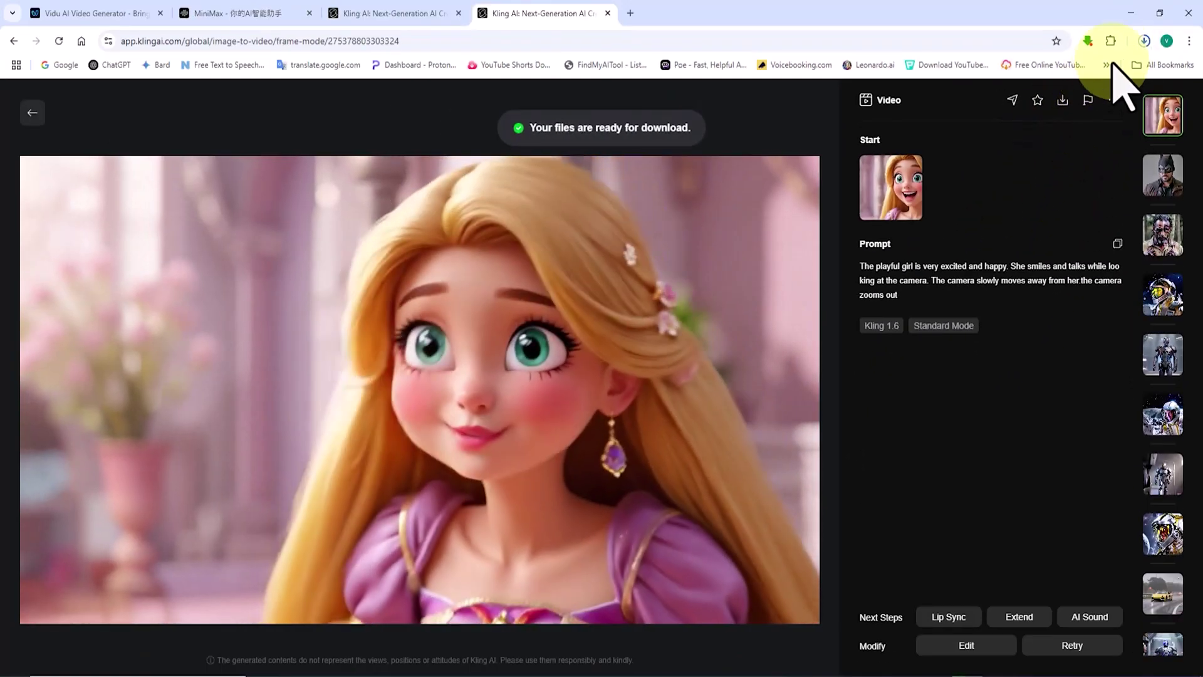
left_click(1144, 41)
left_click(1063, 11)
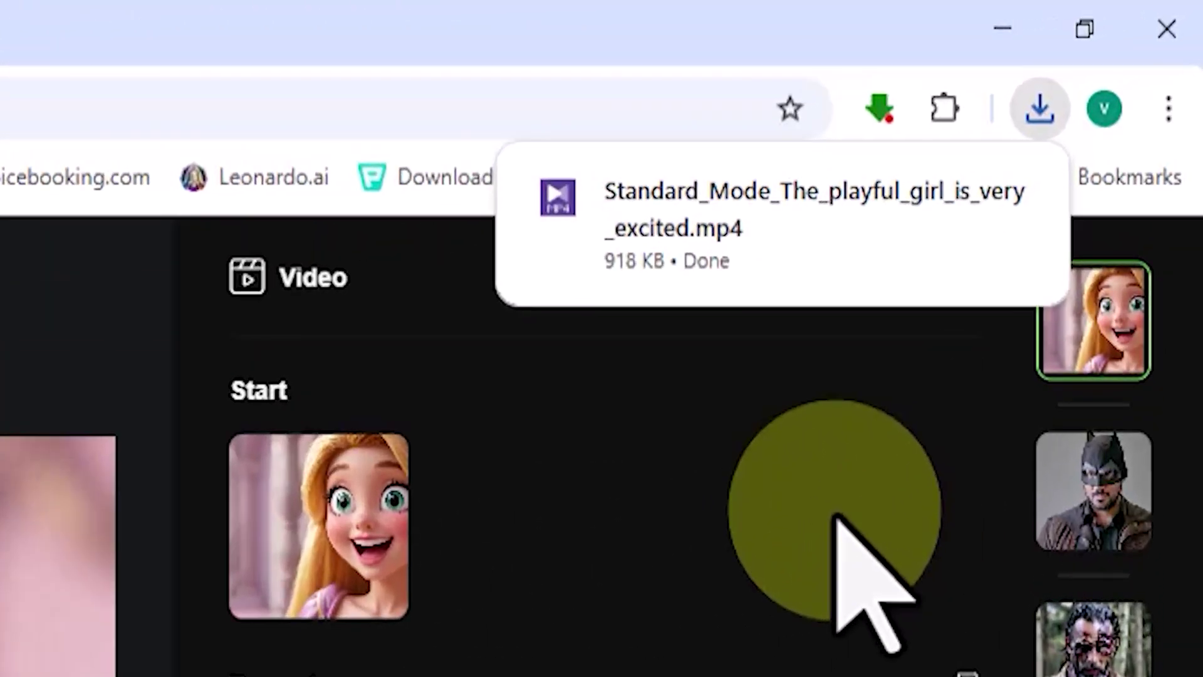
left_click(1072, 182)
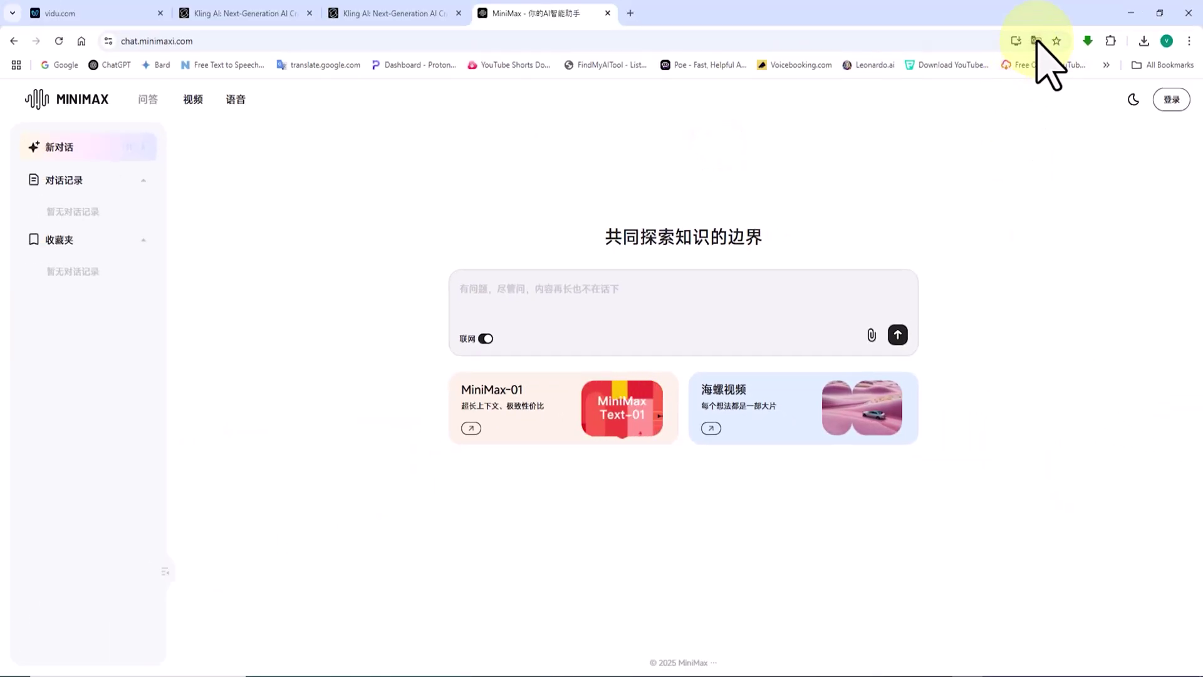
Translate MiniMax into English with Google Translate, then open hailuoai.video and its sign-in dialog
left_click(1036, 41)
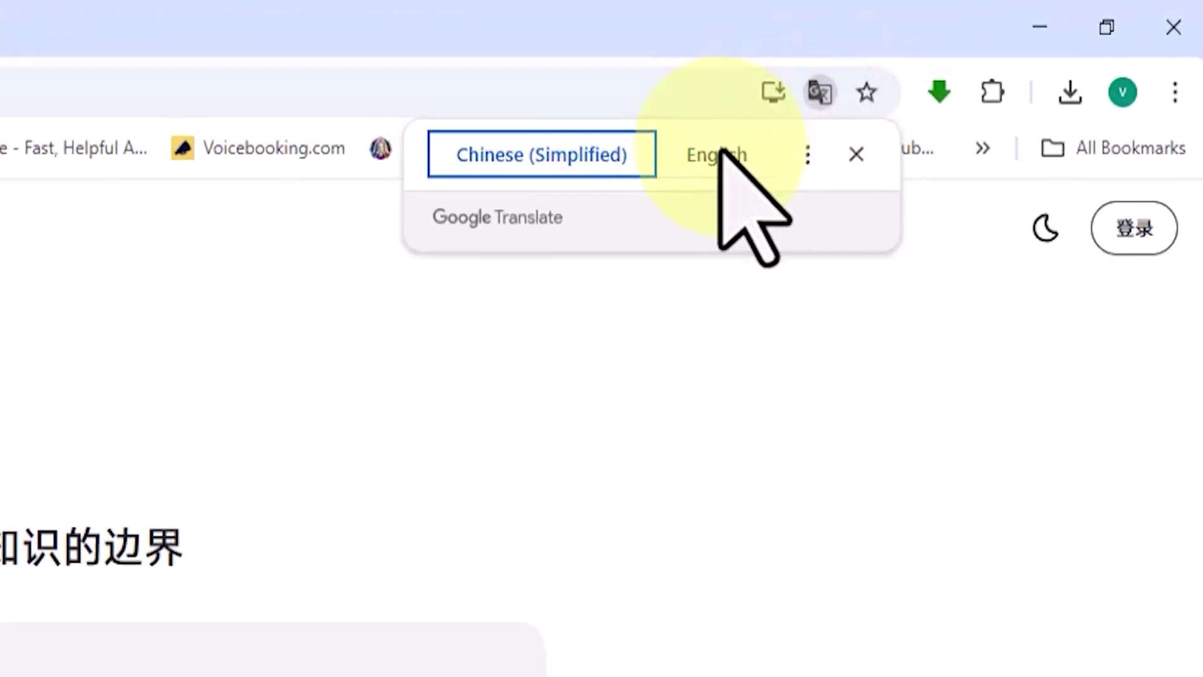
left_click(718, 154)
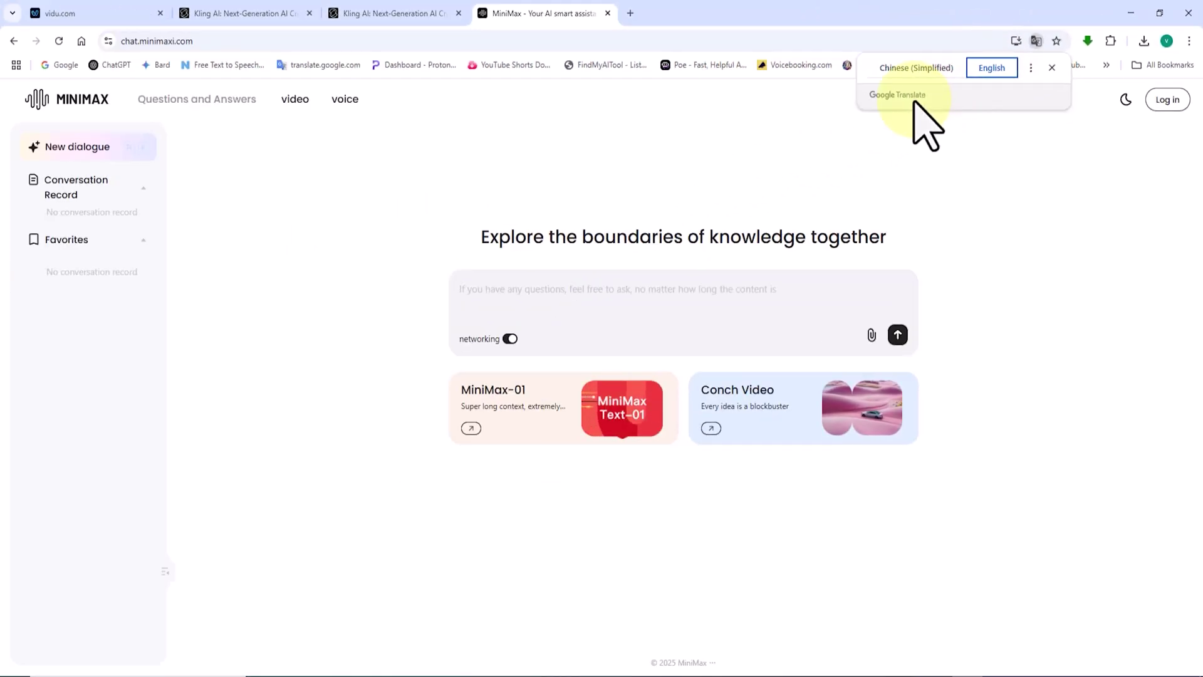
left_click(1052, 69)
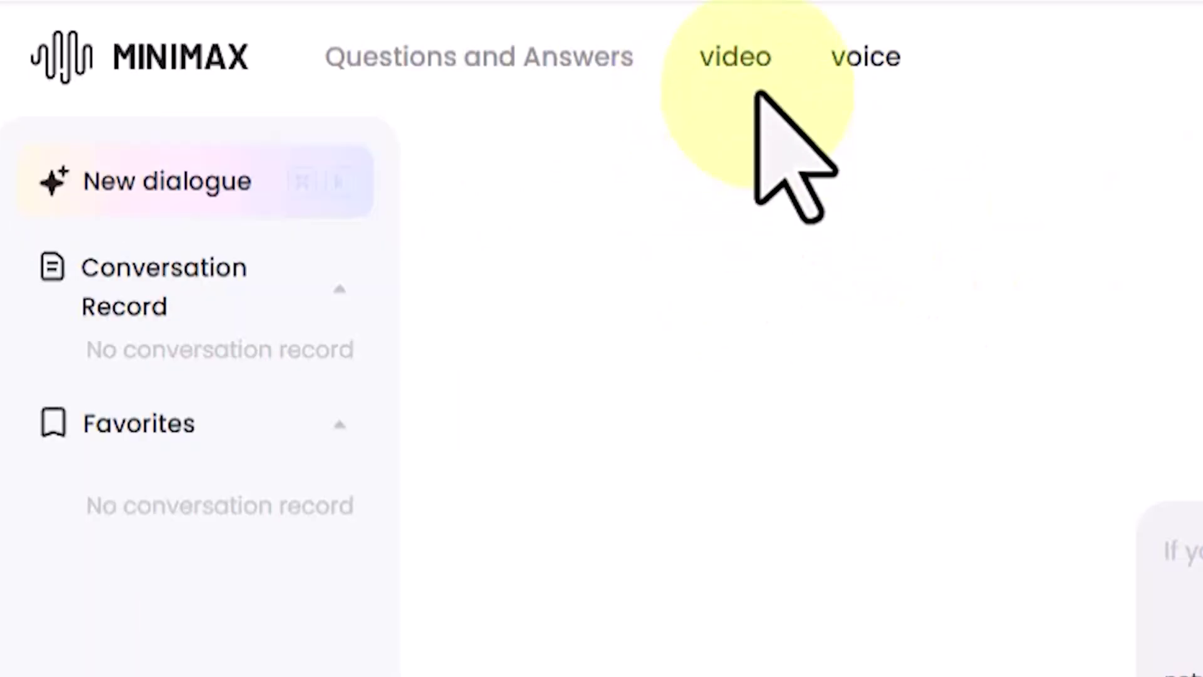
left_click(746, 51)
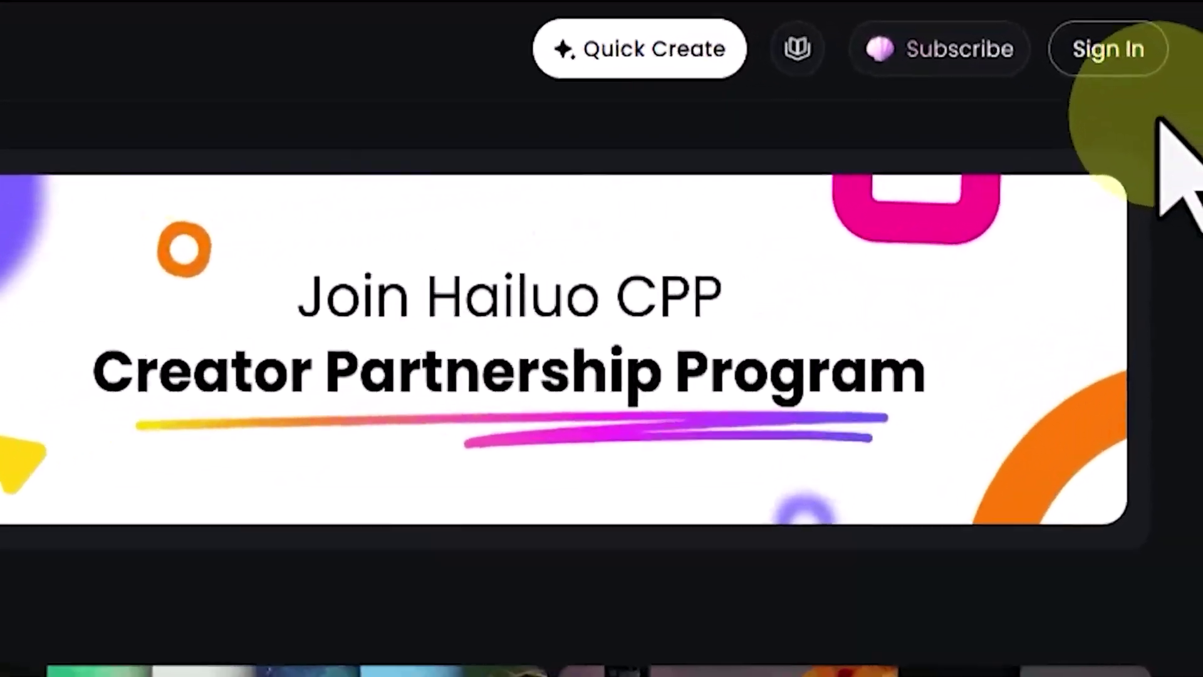
left_click(1107, 49)
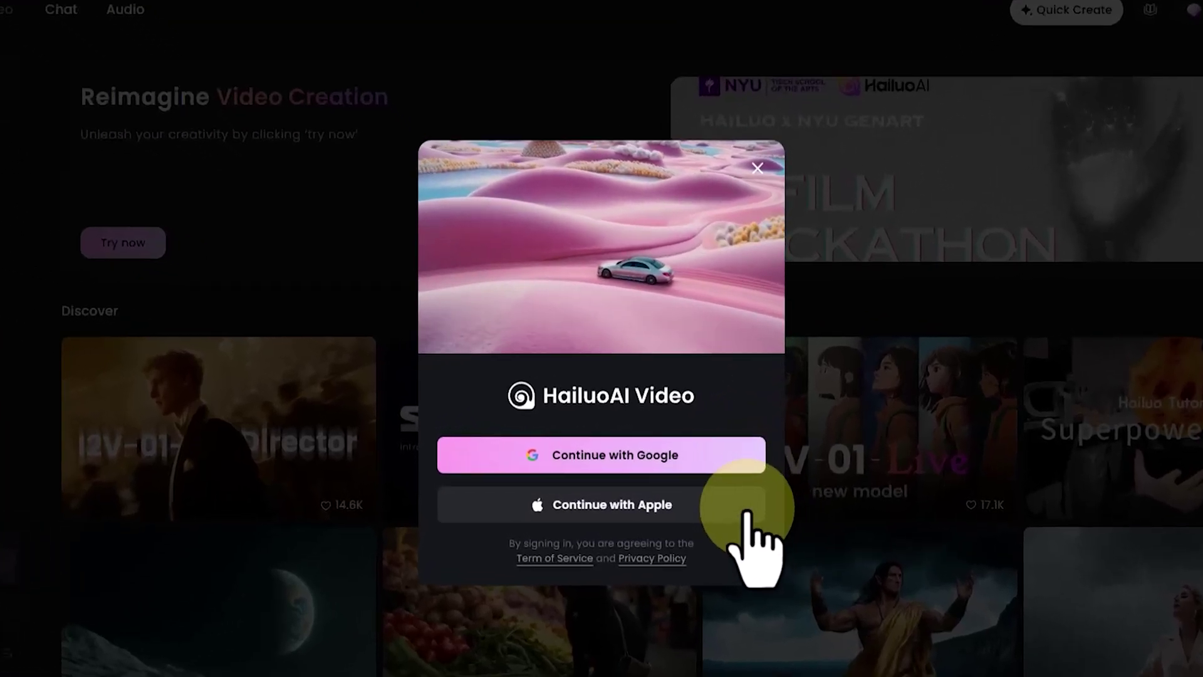
Continue with Google, then check the profile menu showing 100 credits
left_click(752, 448)
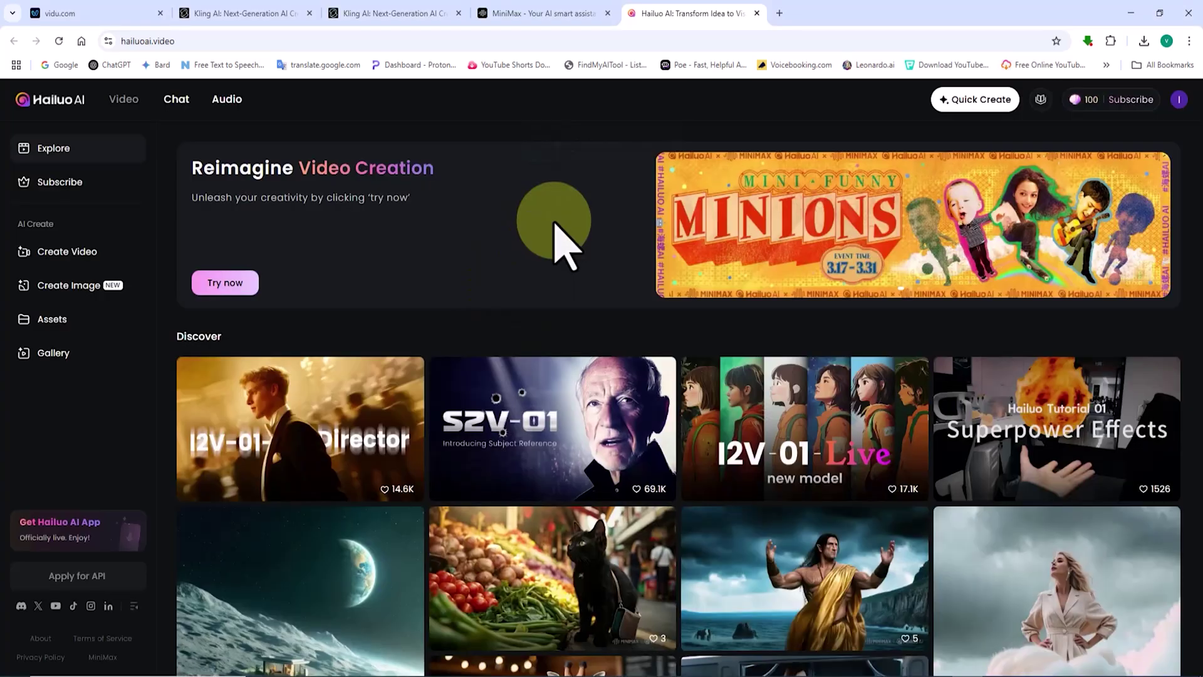
left_click(1180, 99)
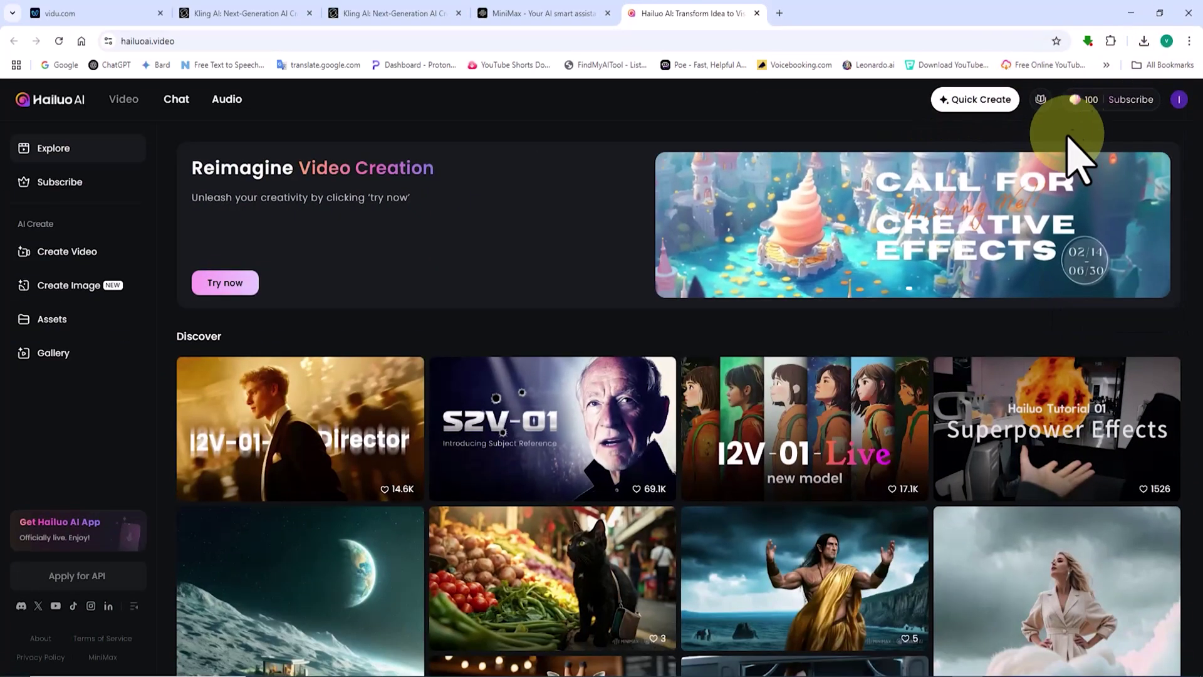
mouse_move(1023, 74)
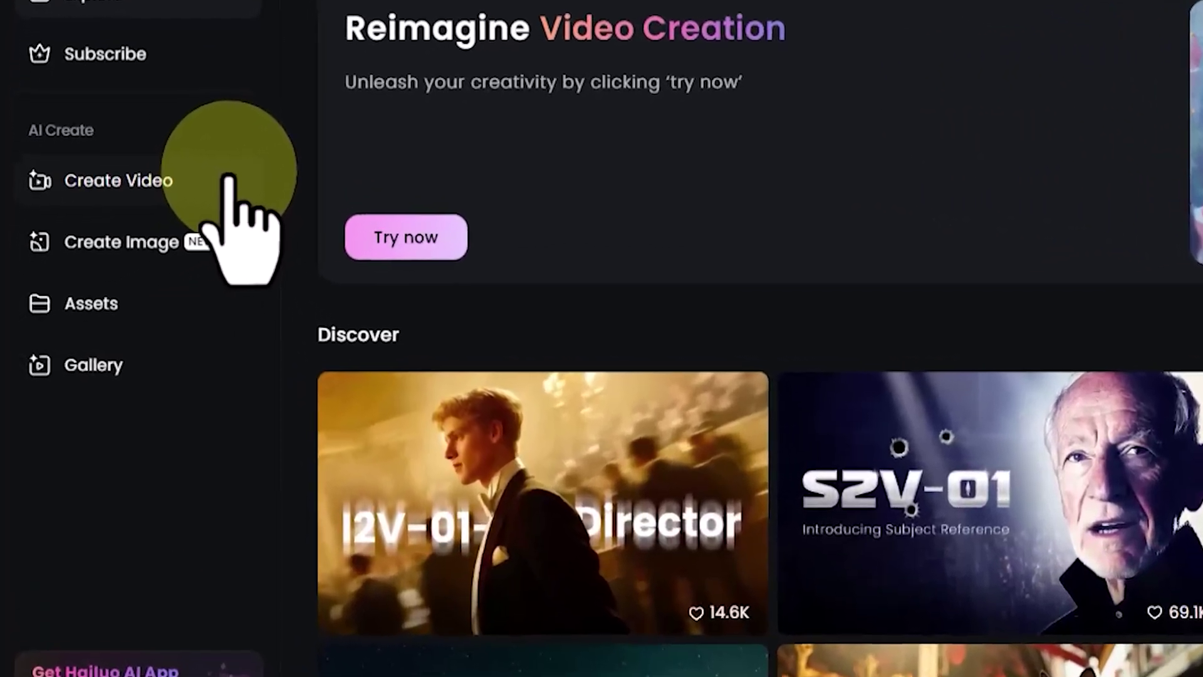
Open Create Video in Image to Video mode with the I2V-01-Director model
left_click(127, 246)
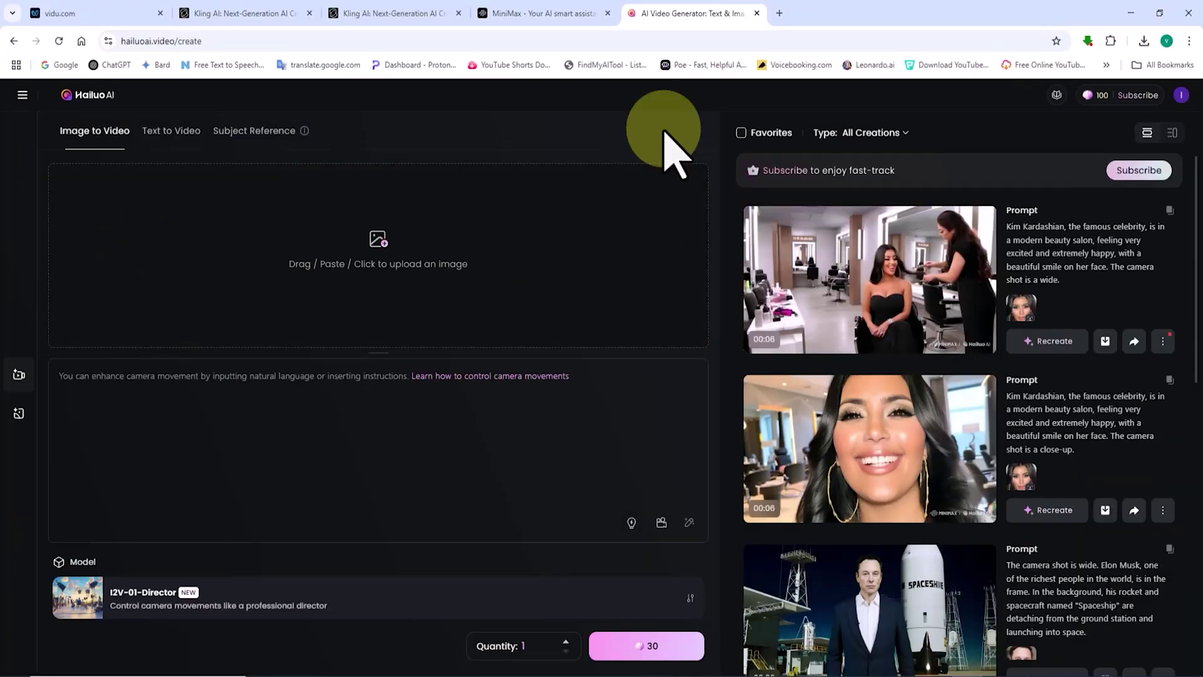
scroll(979, 416, "down", 10)
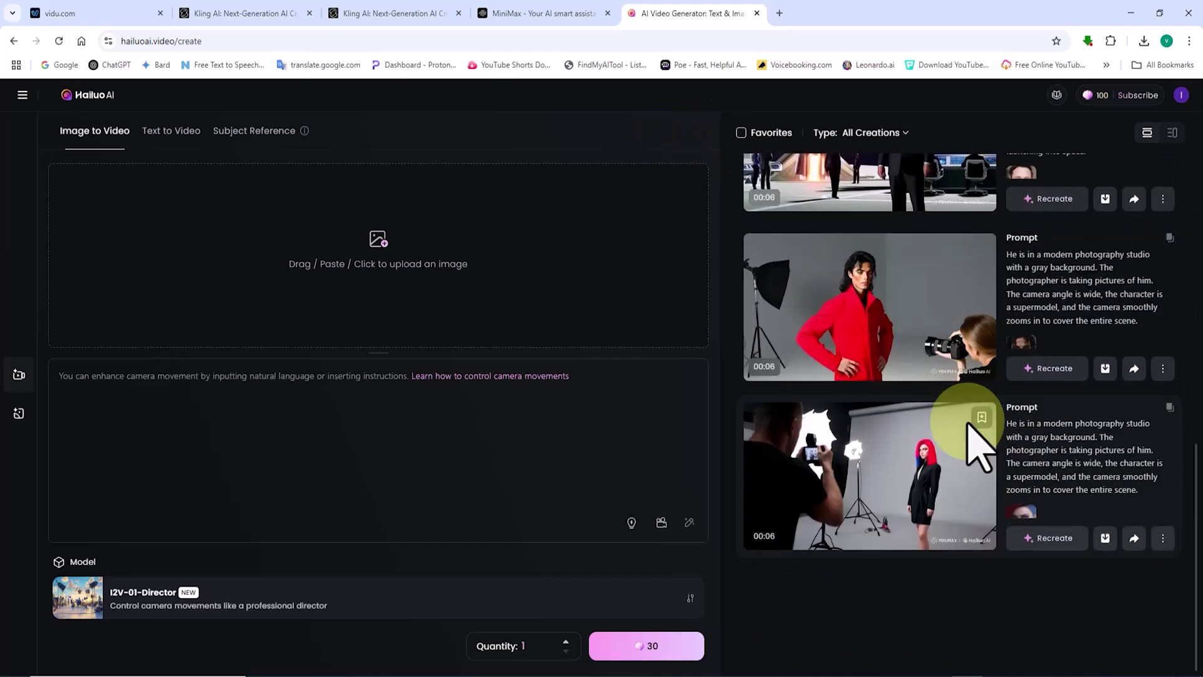
scroll(968, 426, "up", 10)
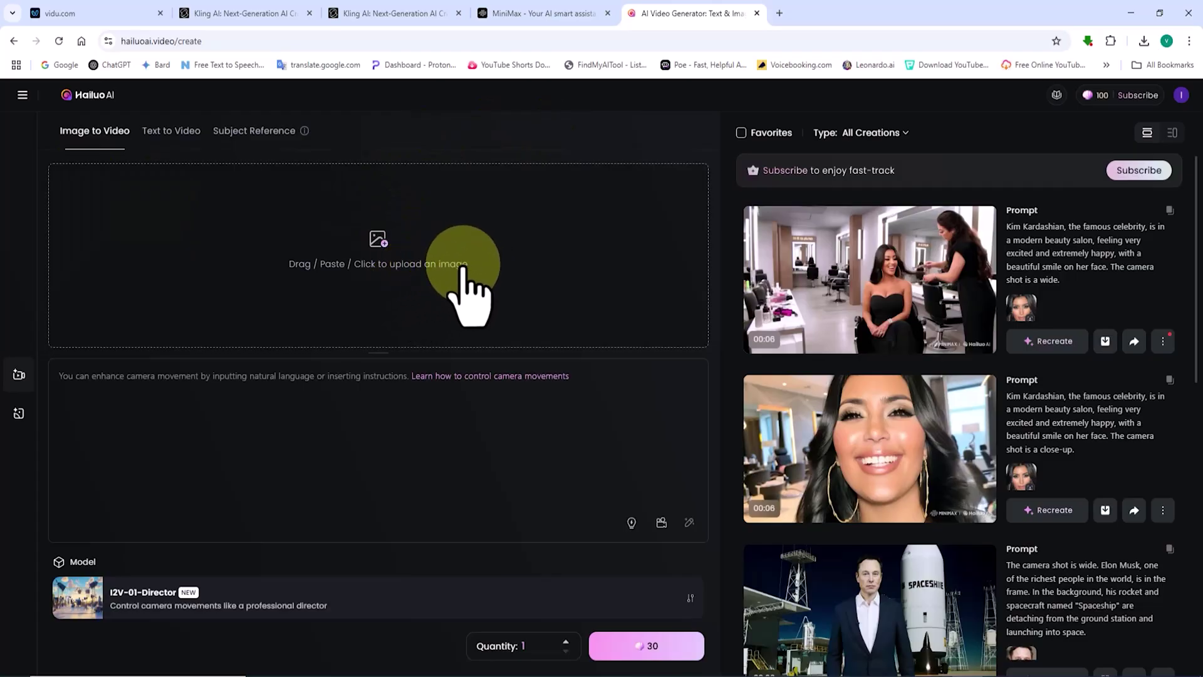
Upload piclumen-1737911415818.png, the Spider-Man street image, as the start frame
left_click(459, 263)
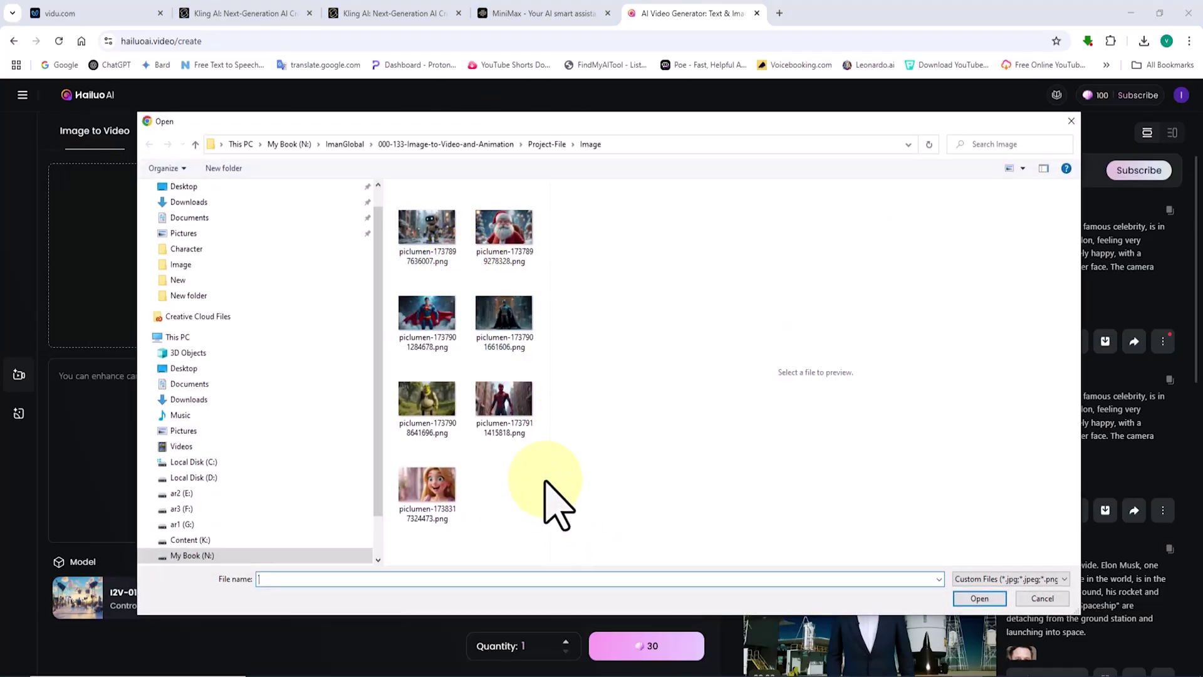
left_click(513, 409)
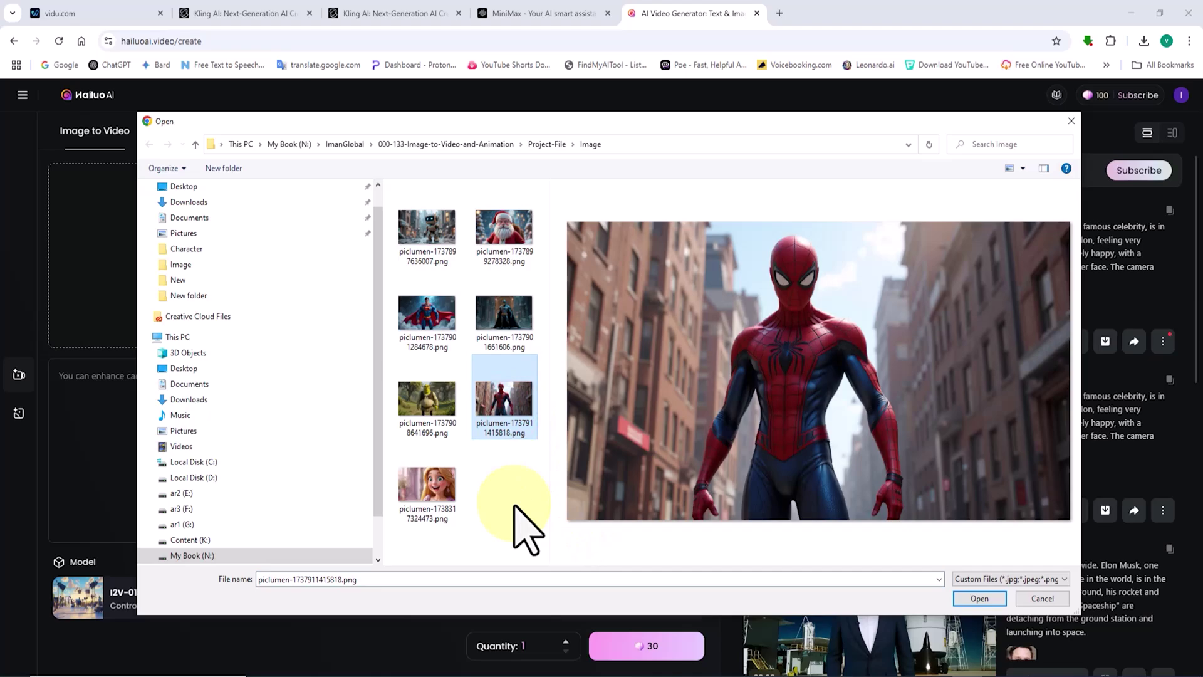
left_click(979, 598)
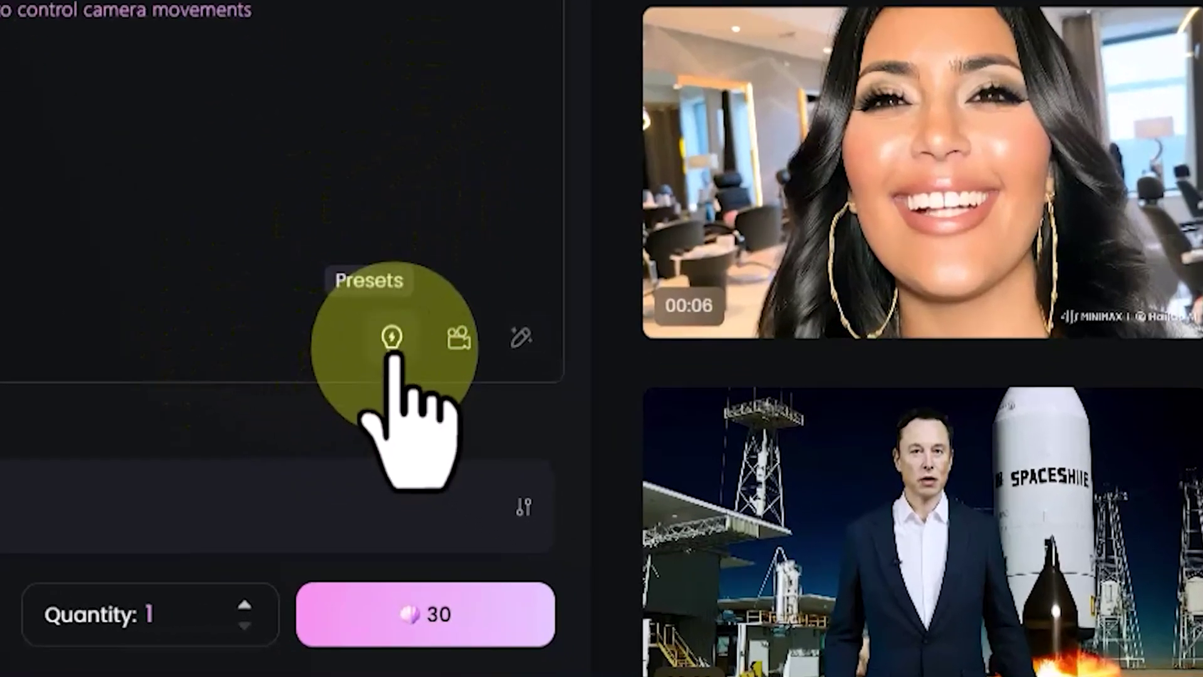
Browse the prompt presets, then apply the Right circling camera preset [Truck right, Pan left, Tracking shot]
left_click(391, 339)
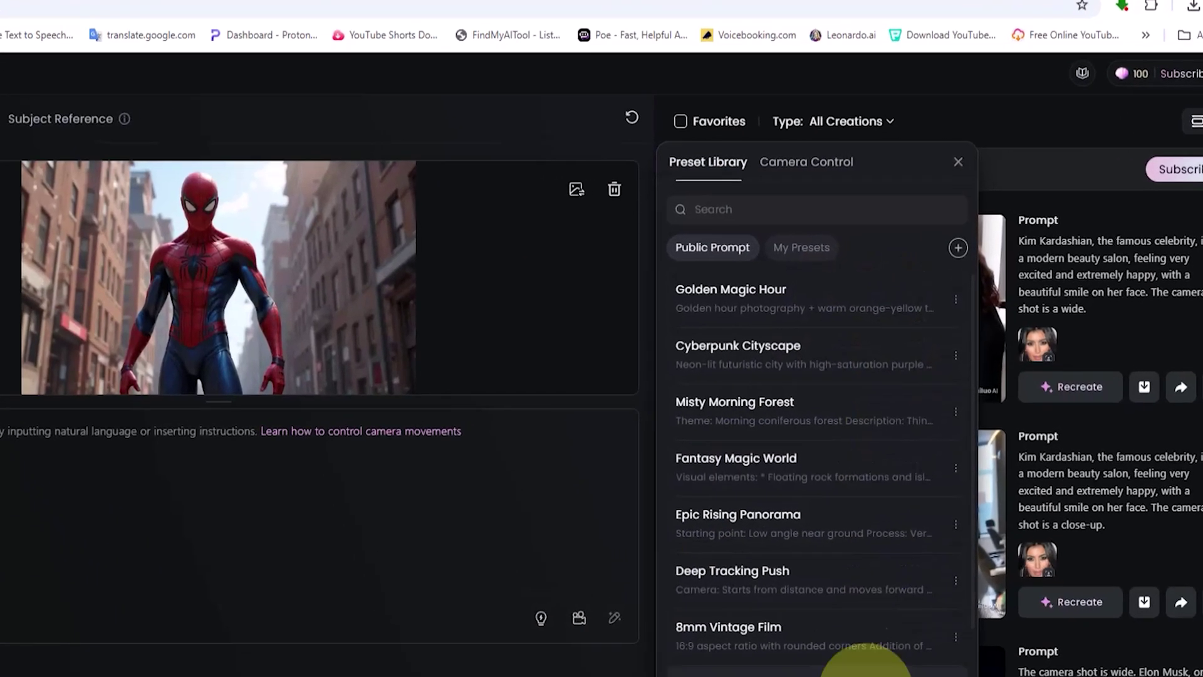
scroll(814, 520, "down", 2)
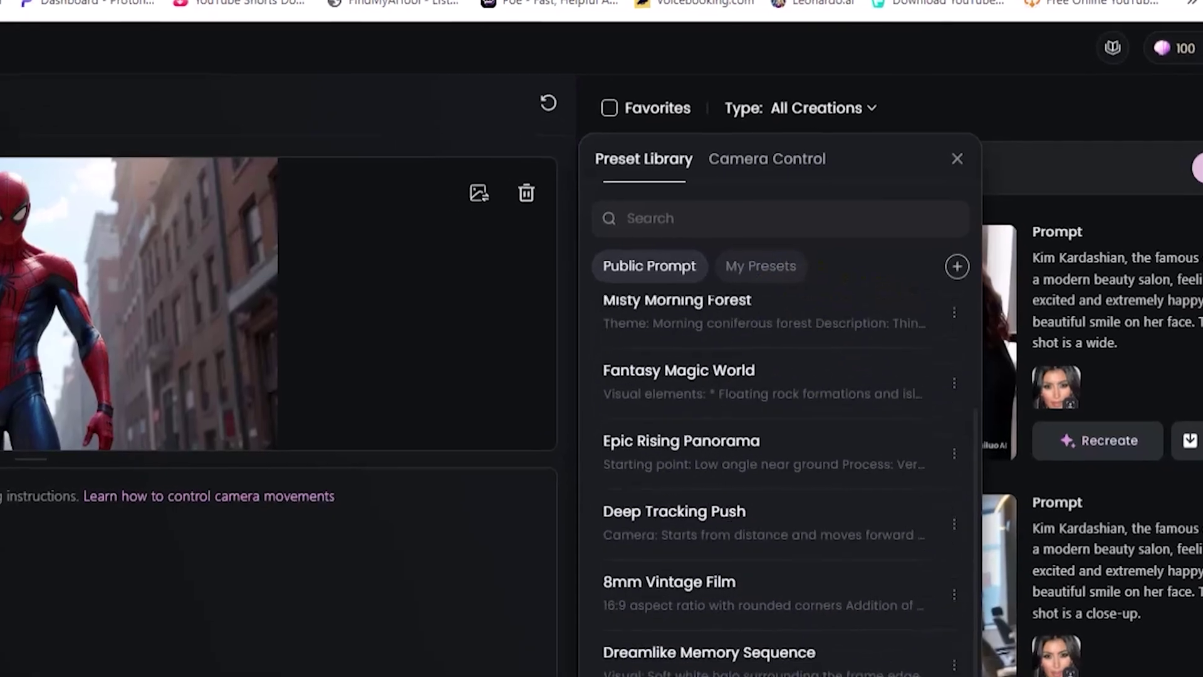
scroll(776, 489, "down", 2)
scroll(796, 652, "up", 5)
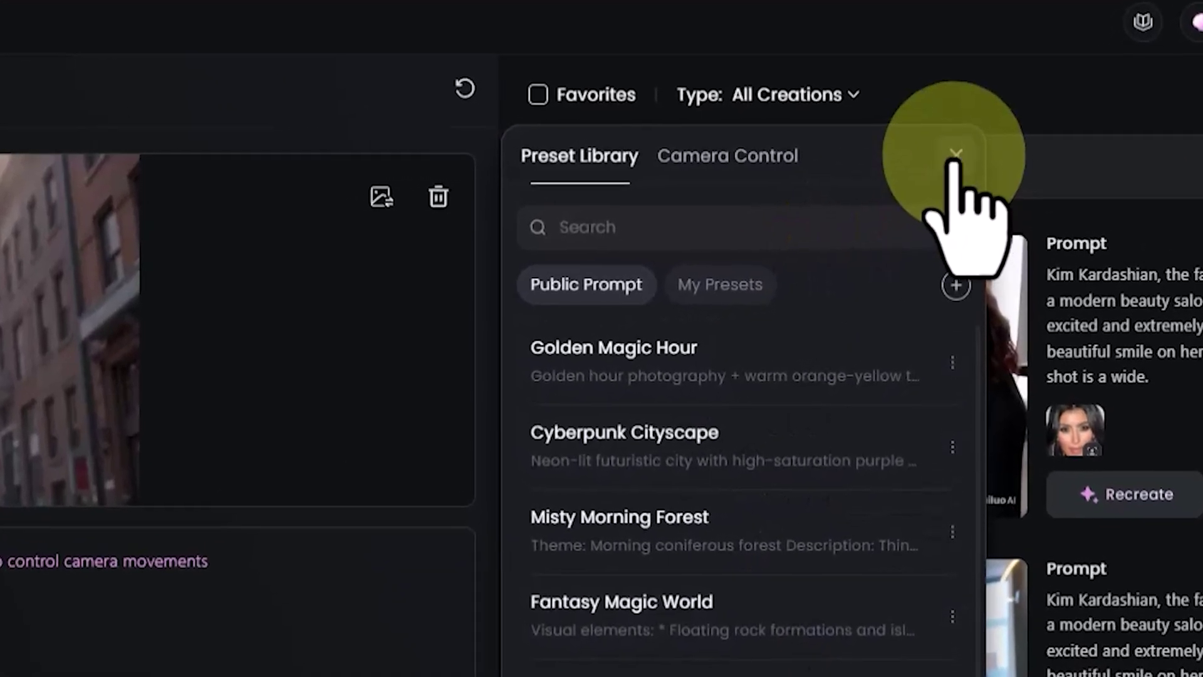
left_click(956, 154)
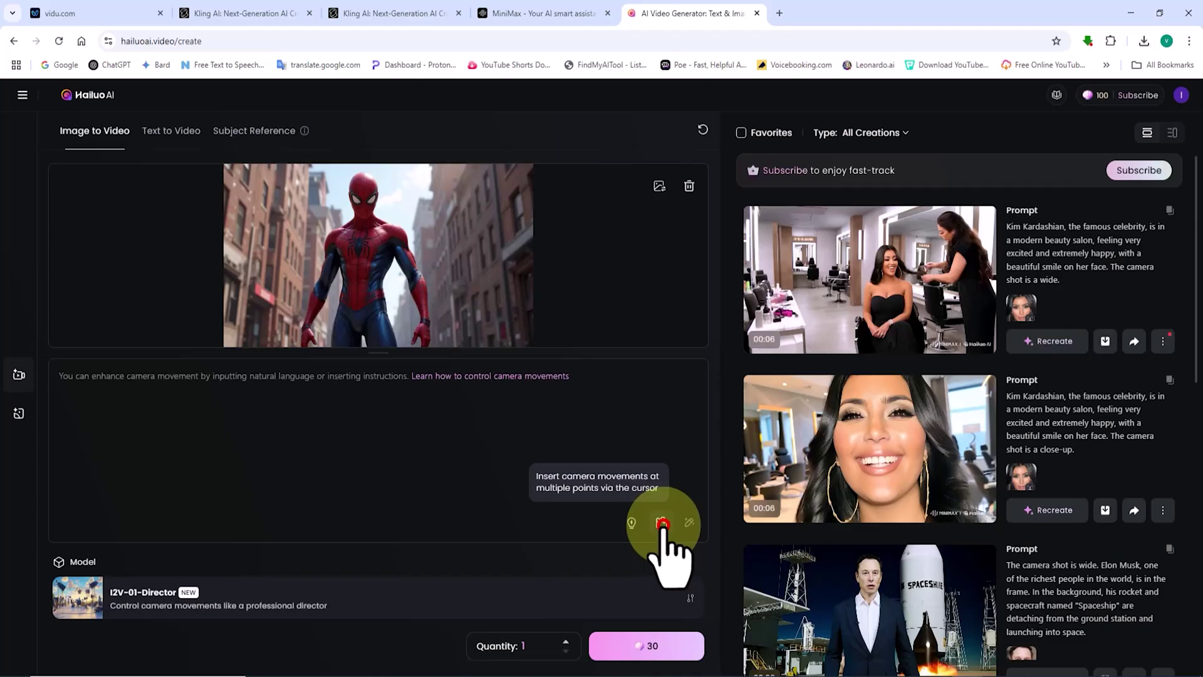
left_click(662, 523)
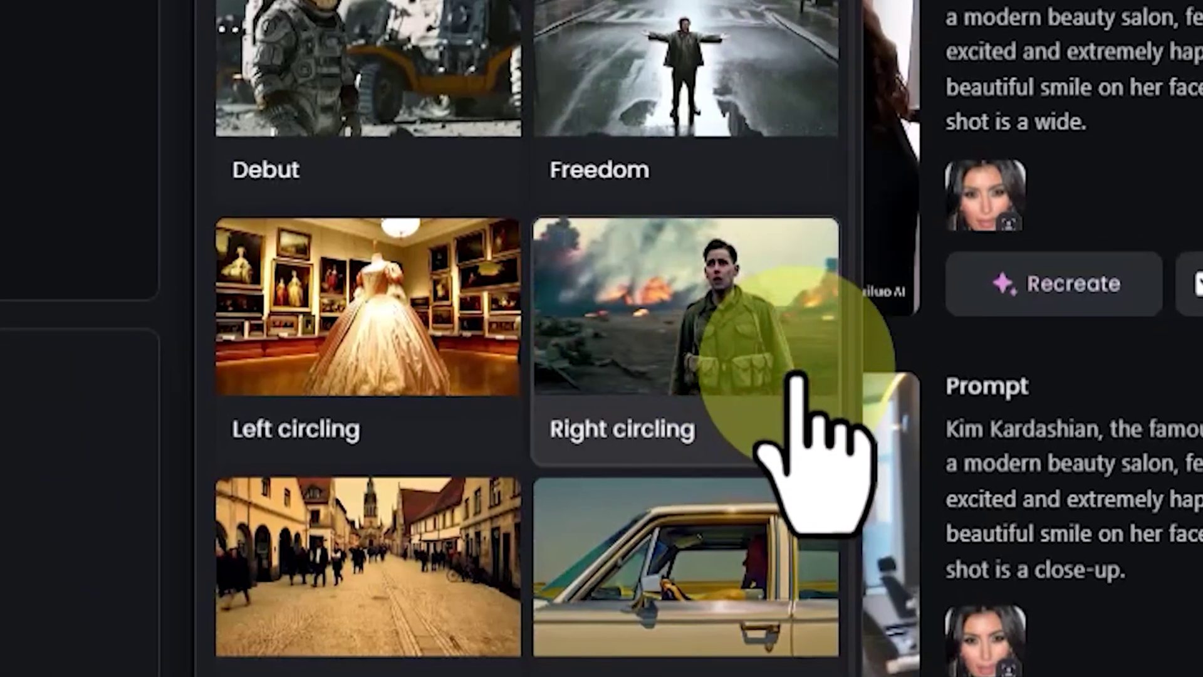
left_click(708, 416)
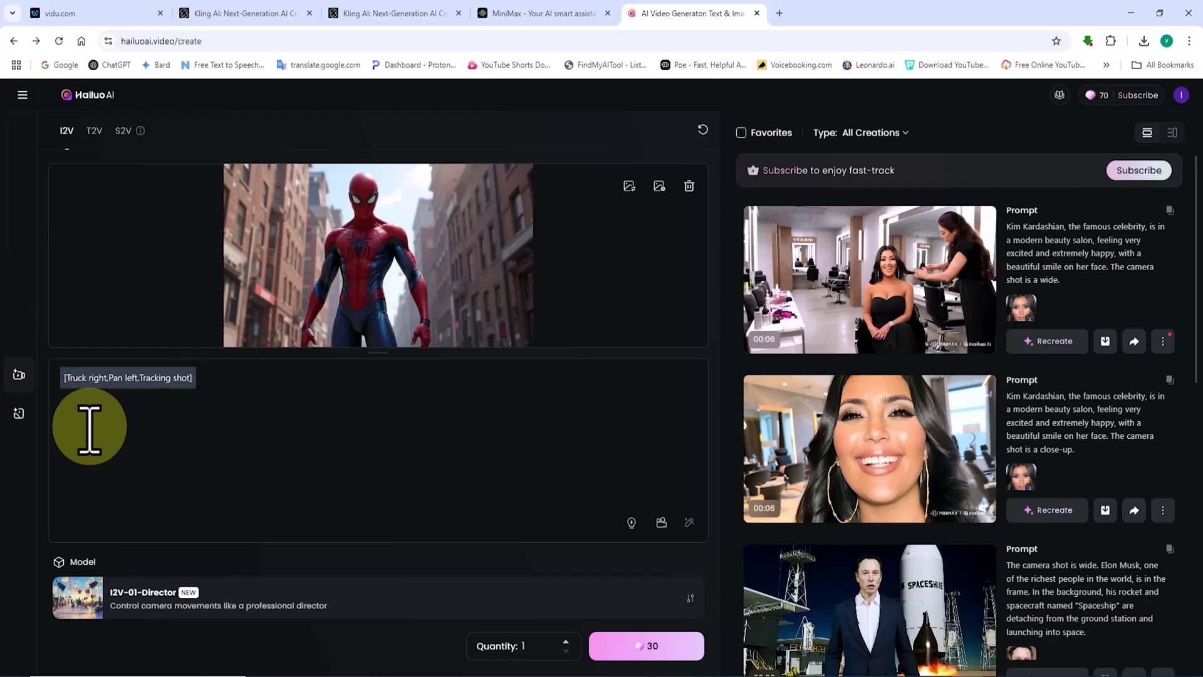
Paste the Spider-Man victory description before the camera tag and generate the 30-credit video
type("Spider-Man has returned from a mission victorious. He raises his hands as a sign of strength and victory.")
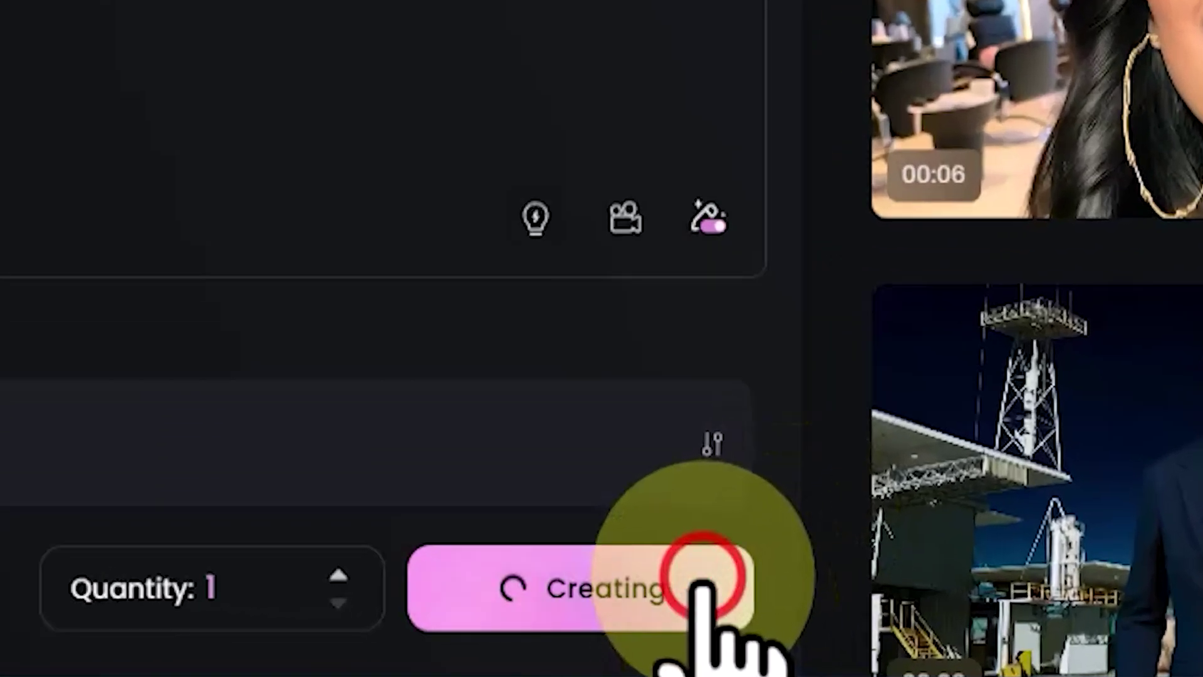
left_click(702, 587)
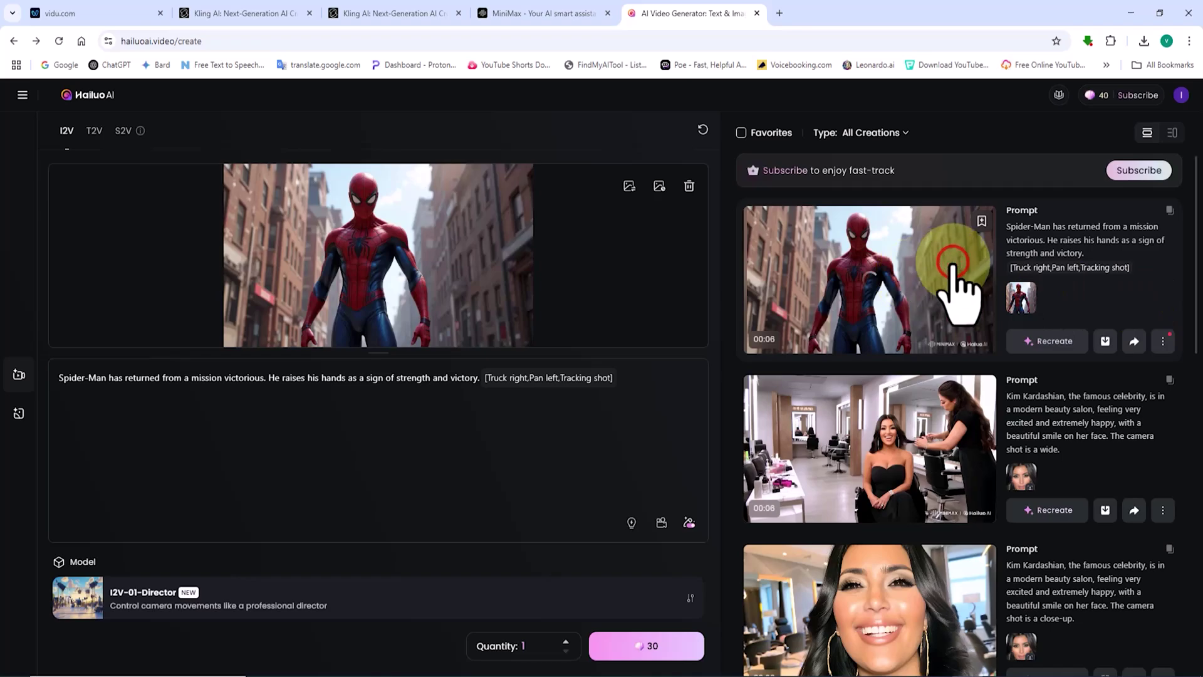
Play the finished Spider-Man clip, then switch to the vidu.com tab
left_click(951, 264)
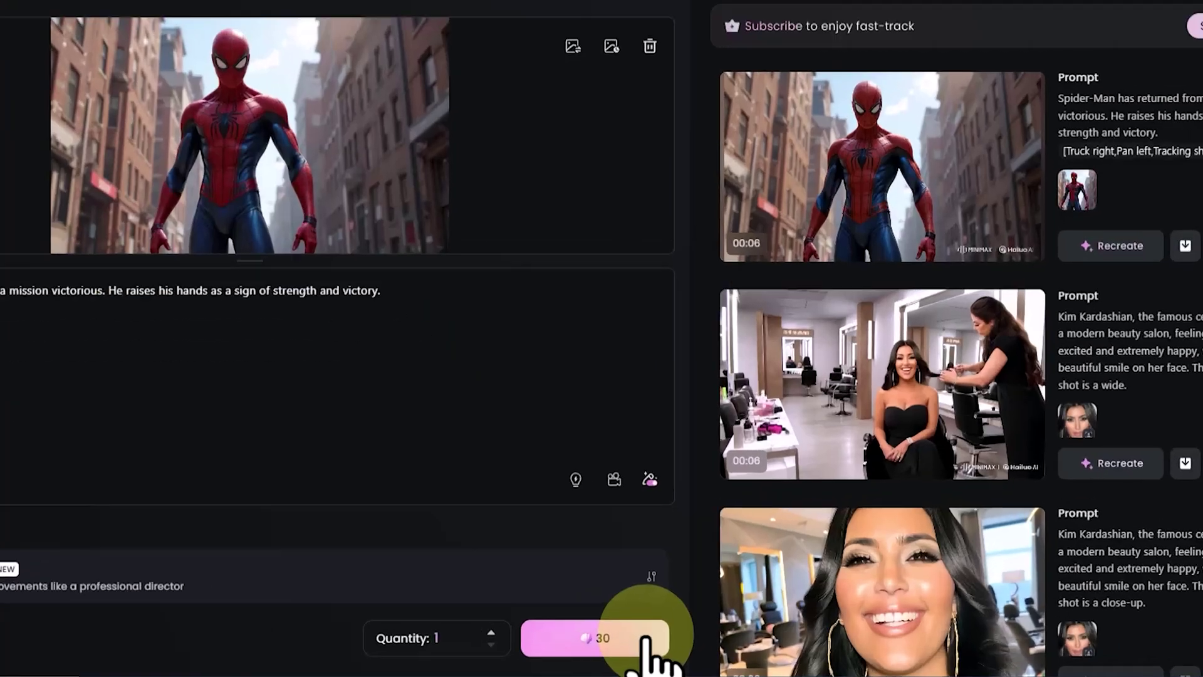
left_click(645, 630)
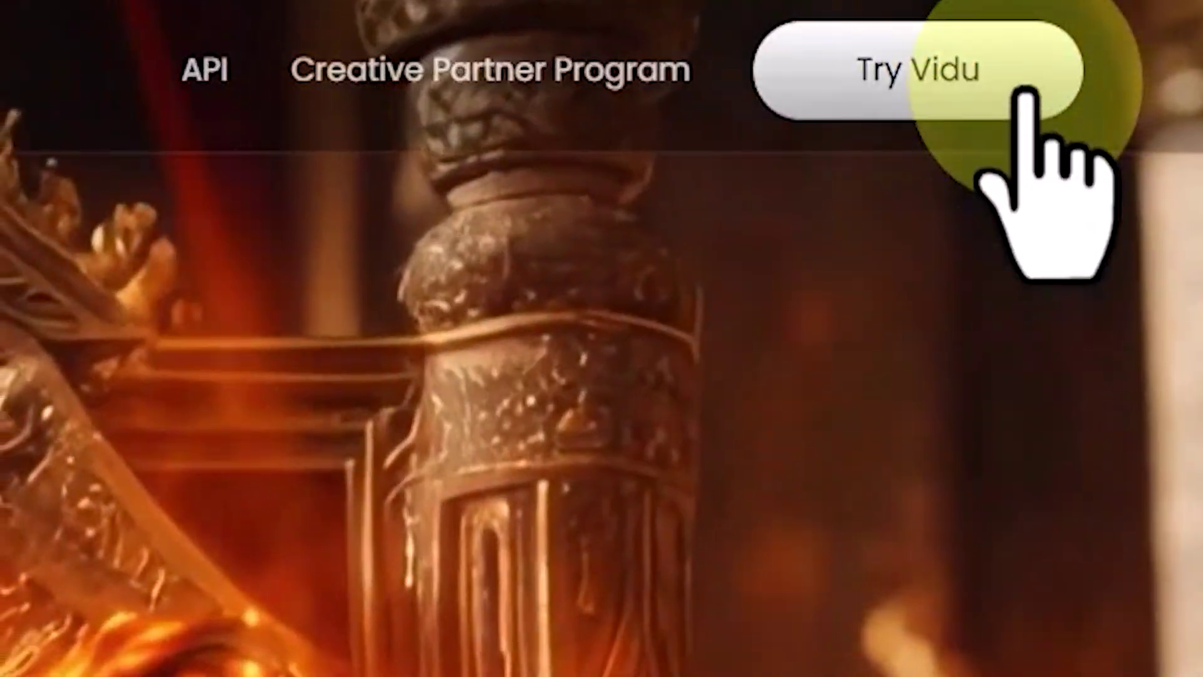
Enter Vidu, sign in with a Google account, and check the account's 80 free credits
left_click(1025, 87)
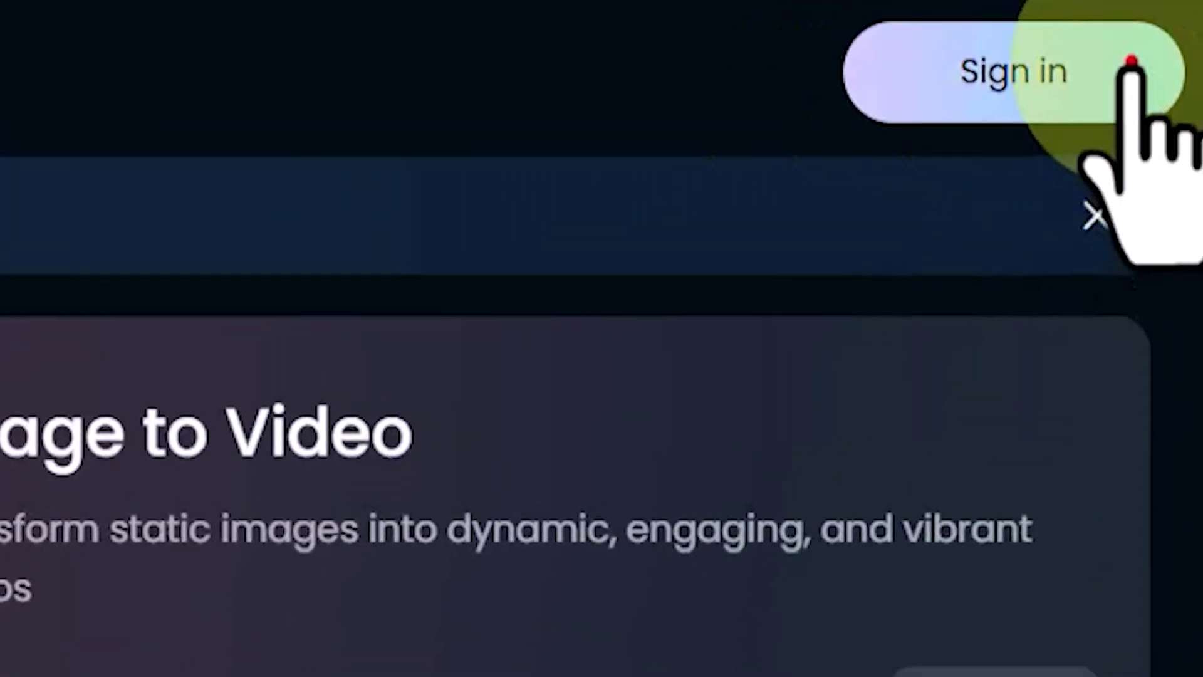
left_click(1130, 63)
left_click(1114, 381)
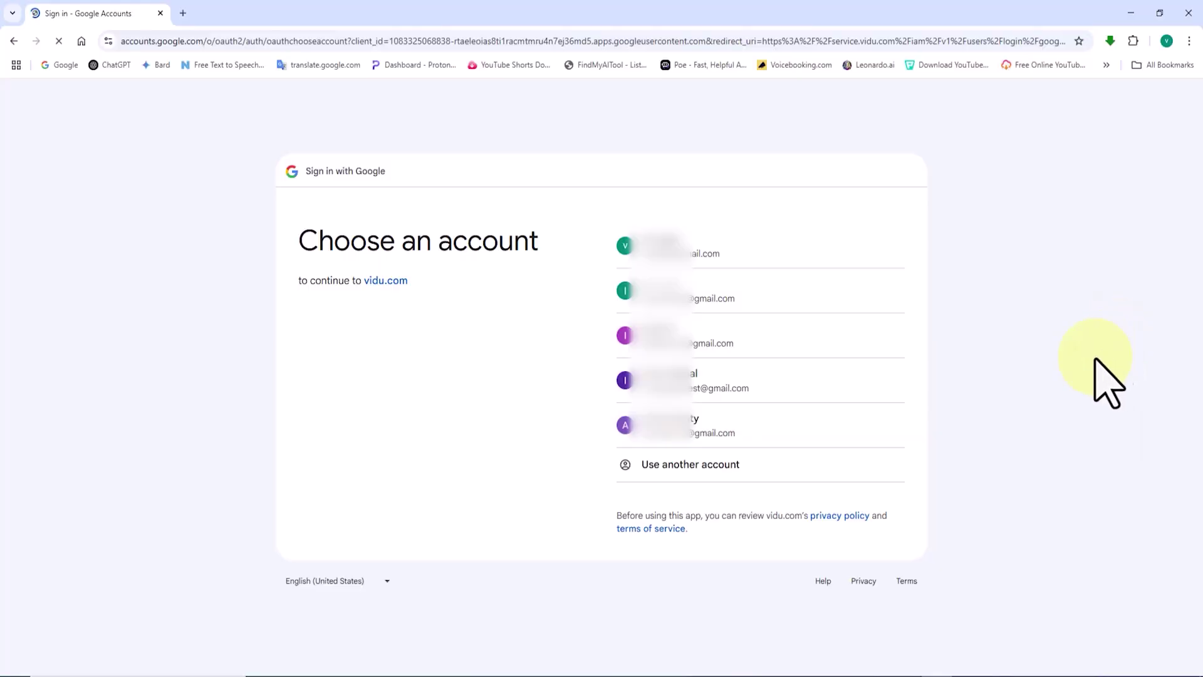
left_click(827, 376)
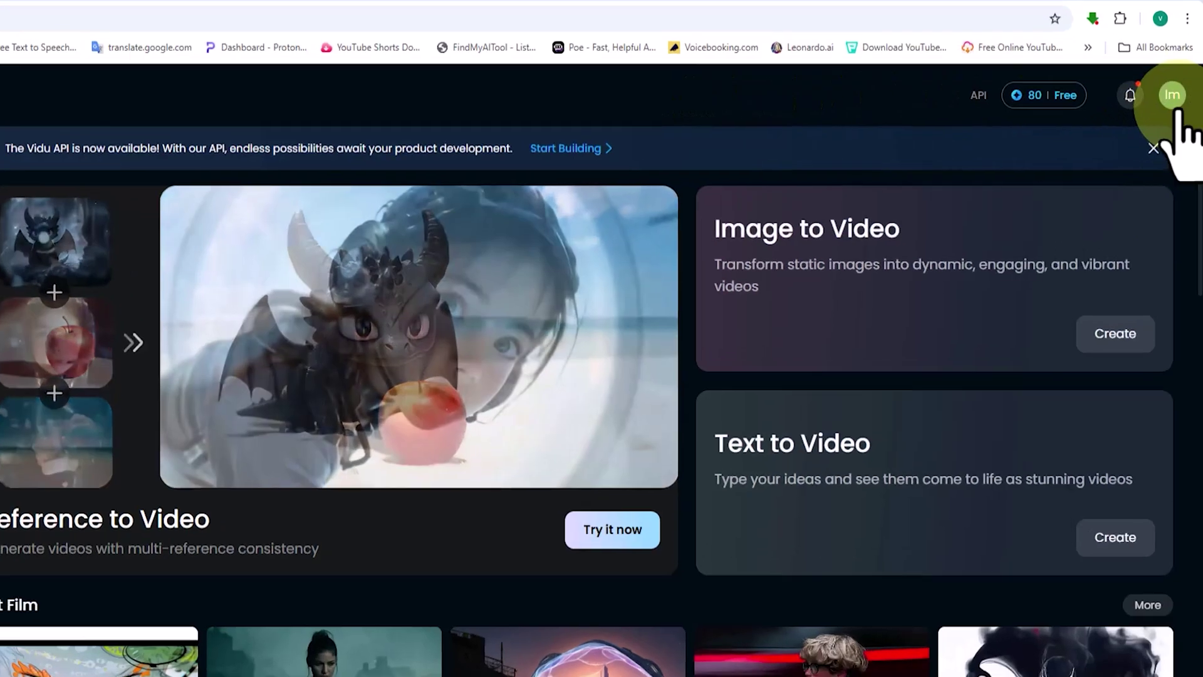
left_click(1177, 105)
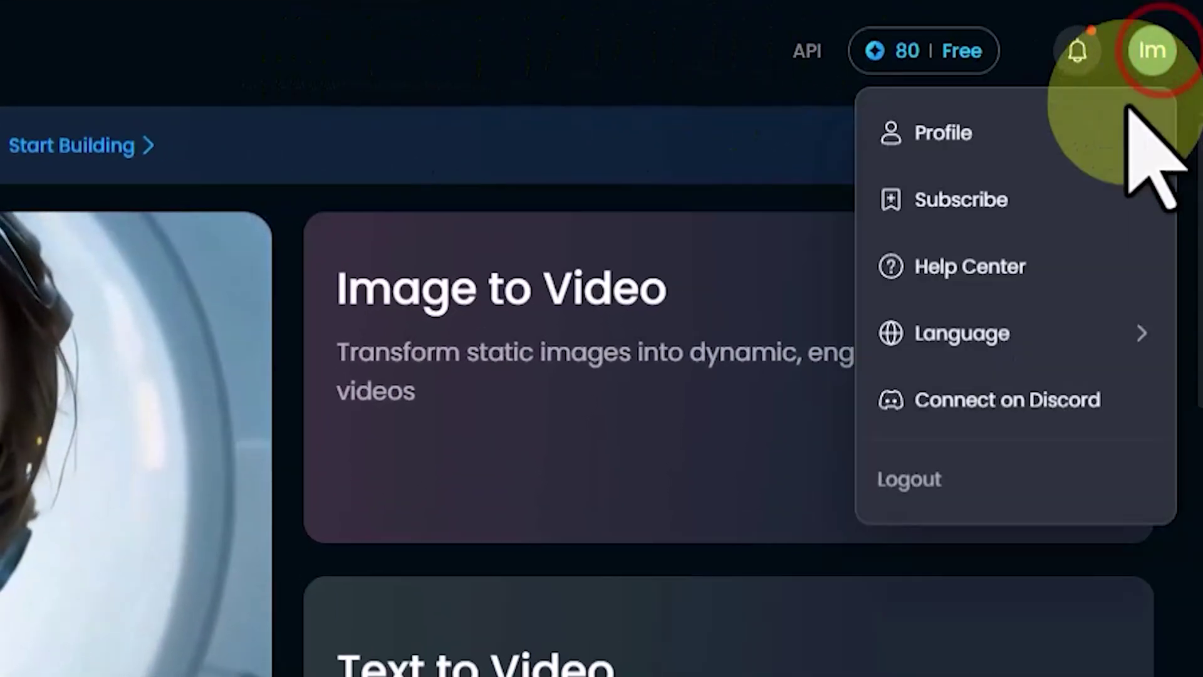
left_click(1155, 53)
mouse_move(891, 62)
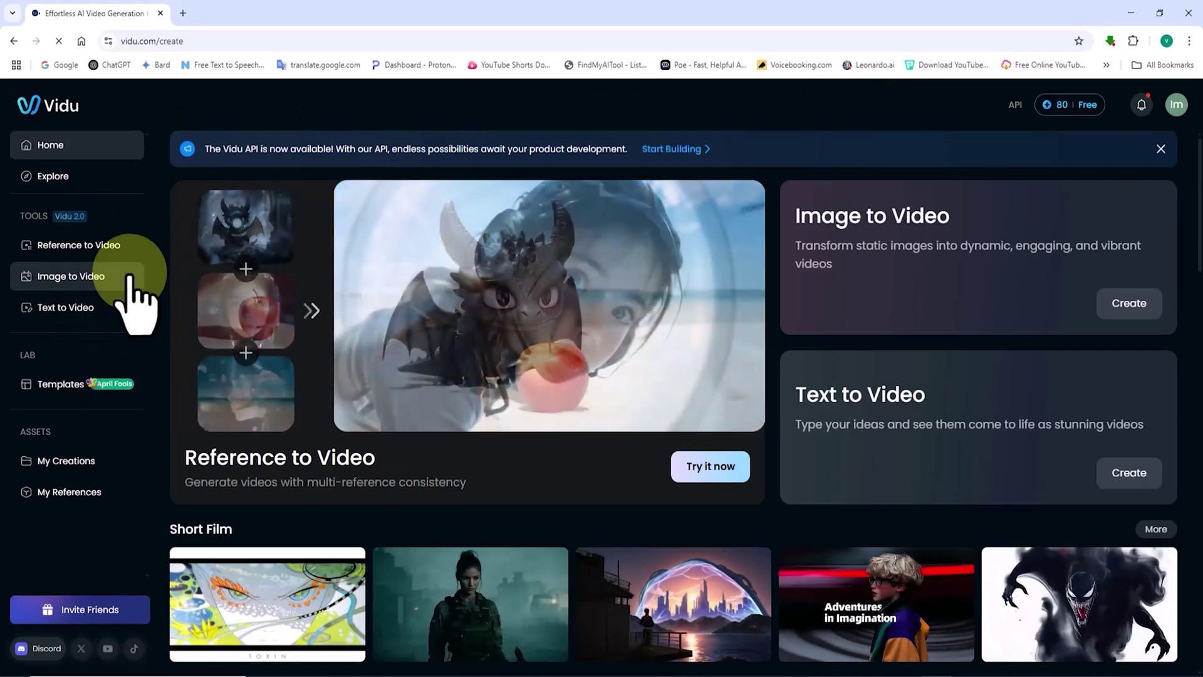
Open Vidu's Image to Video workspace and keep the Vidu 2.0 model
left_click(132, 279)
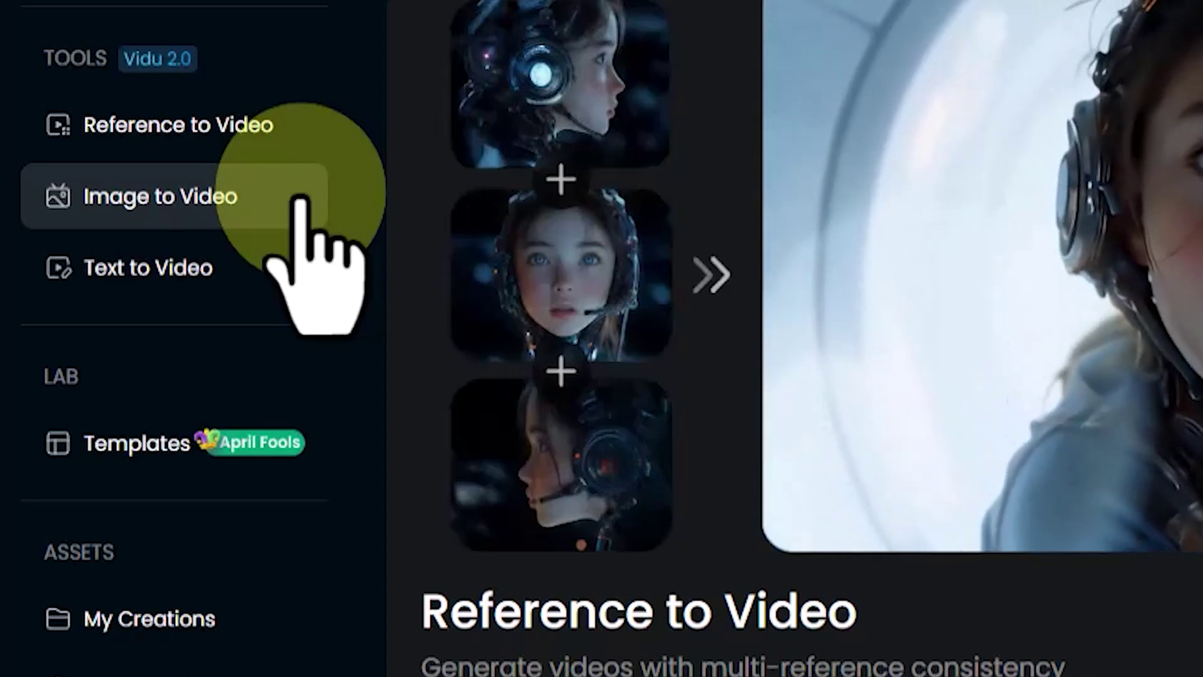
left_click(301, 191)
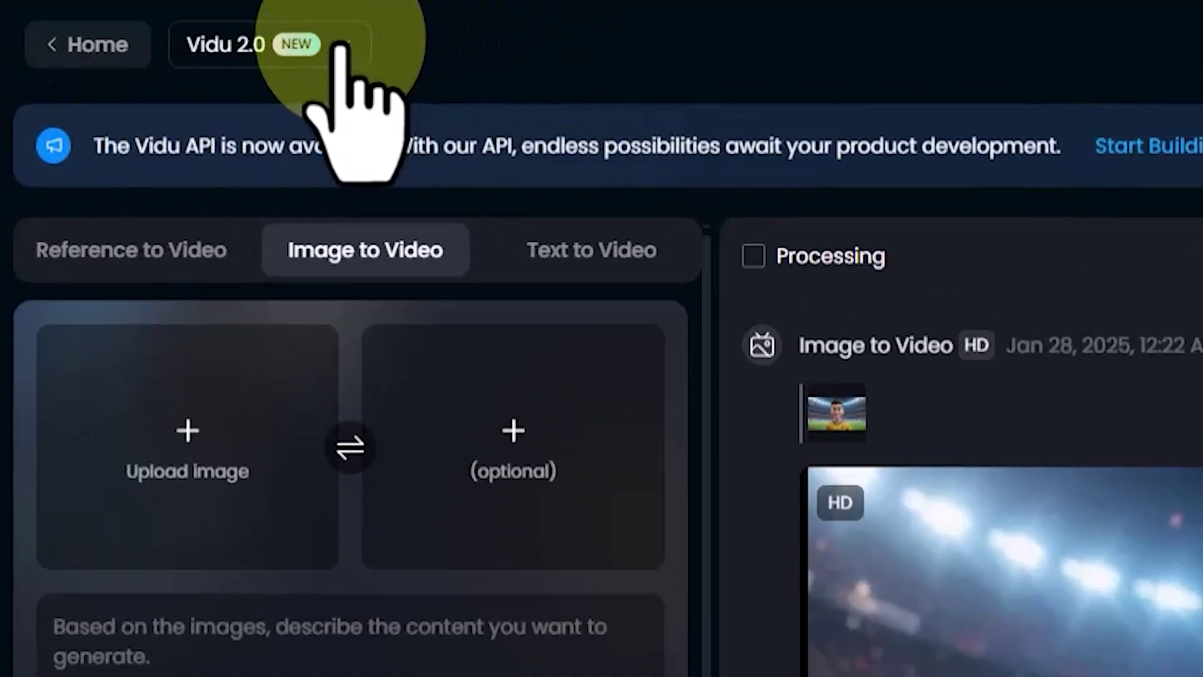
left_click(153, 104)
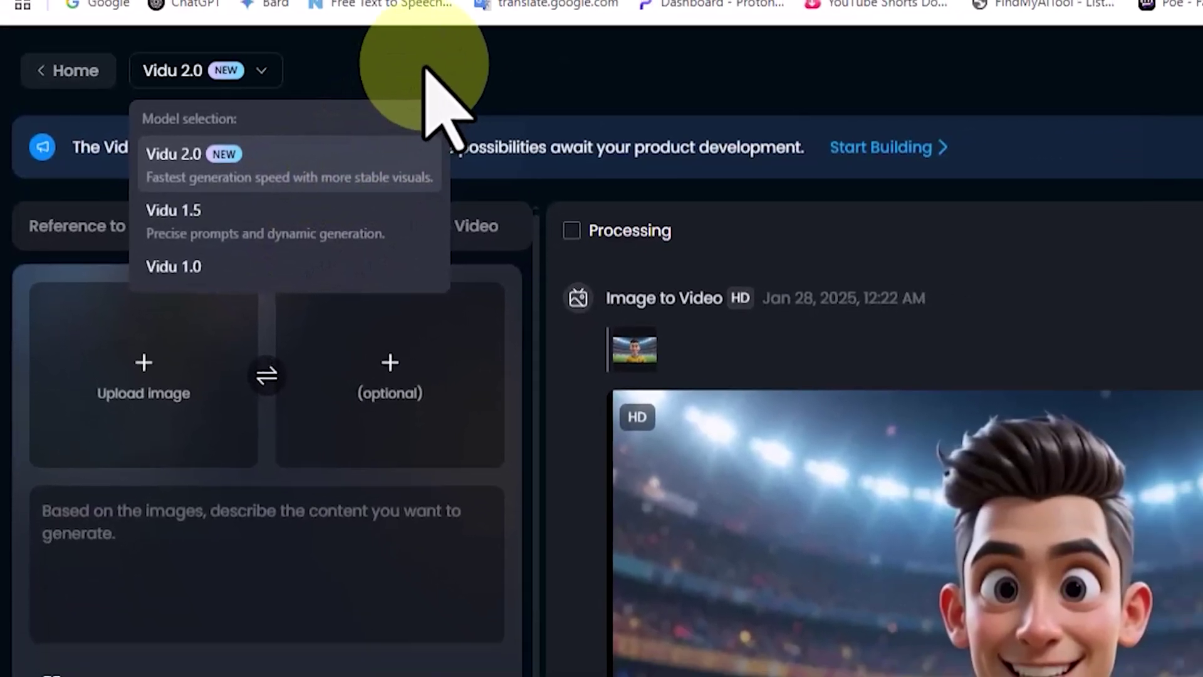
left_click(561, 37)
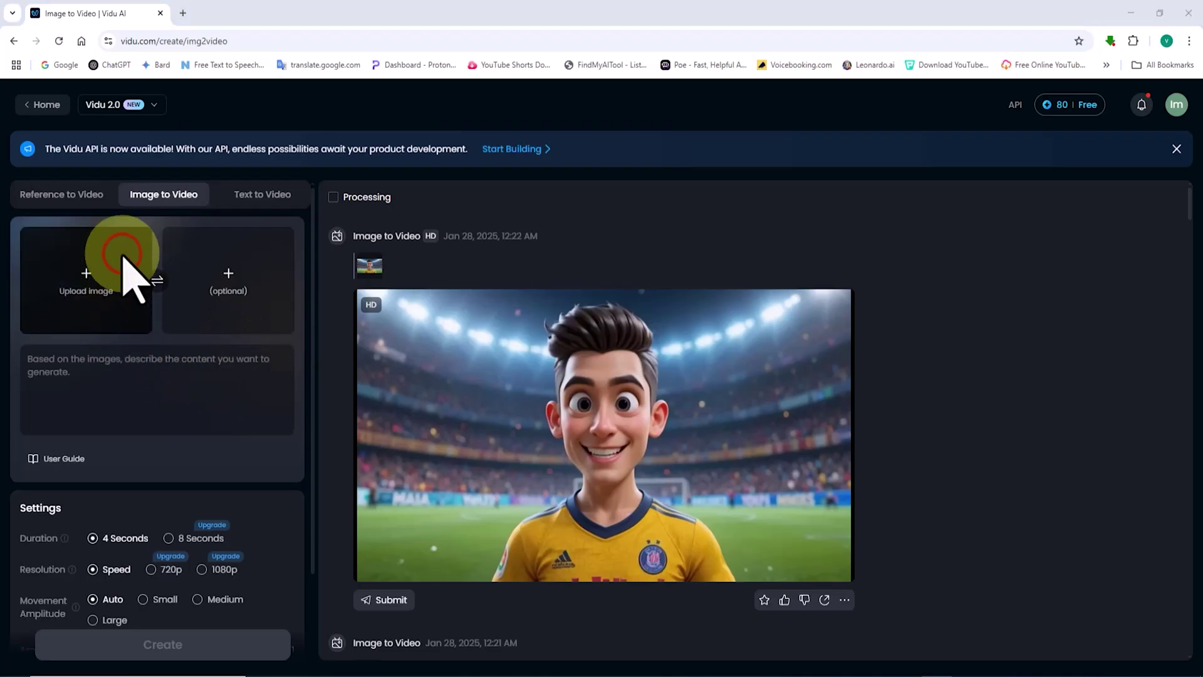
Upload the robot PNG and paste the prompt about the robot walking toward a retreating camera
left_click(123, 255)
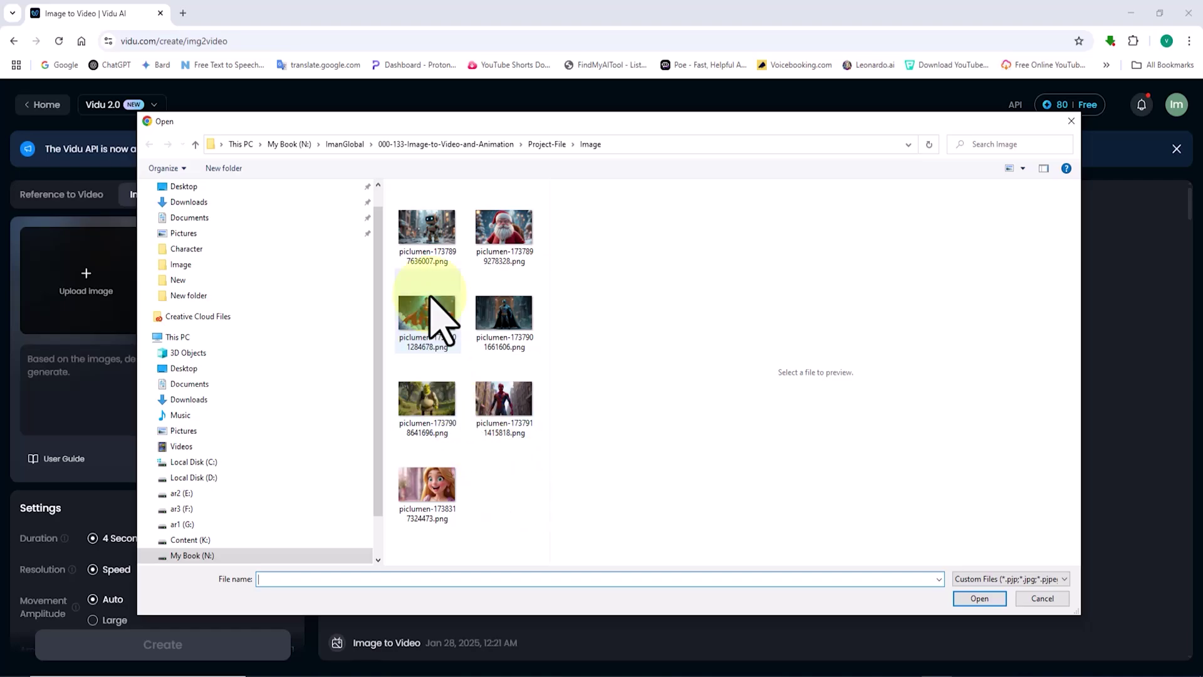
left_click(438, 223)
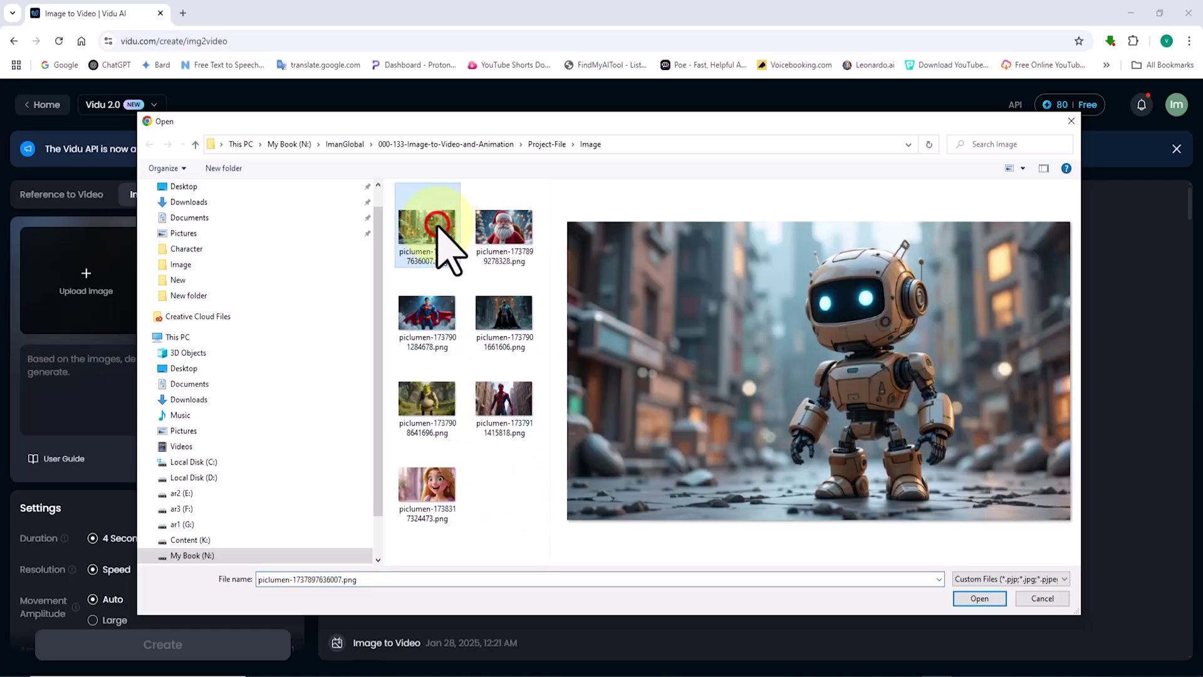
left_click(979, 599)
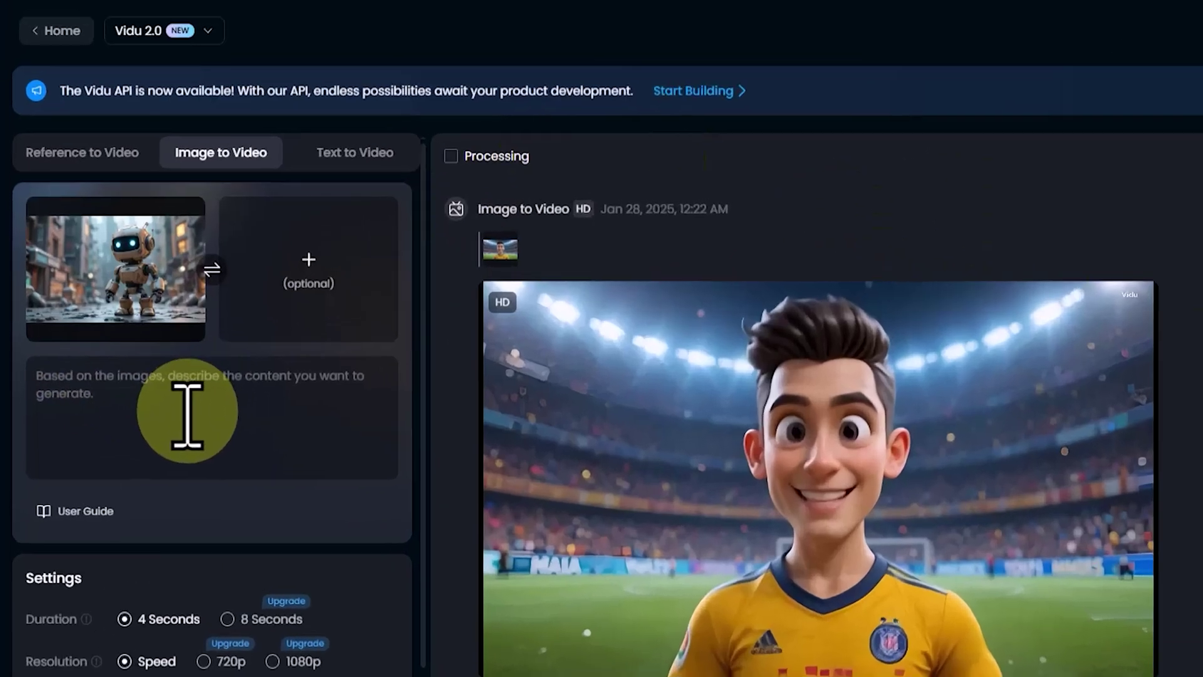
left_click(133, 385)
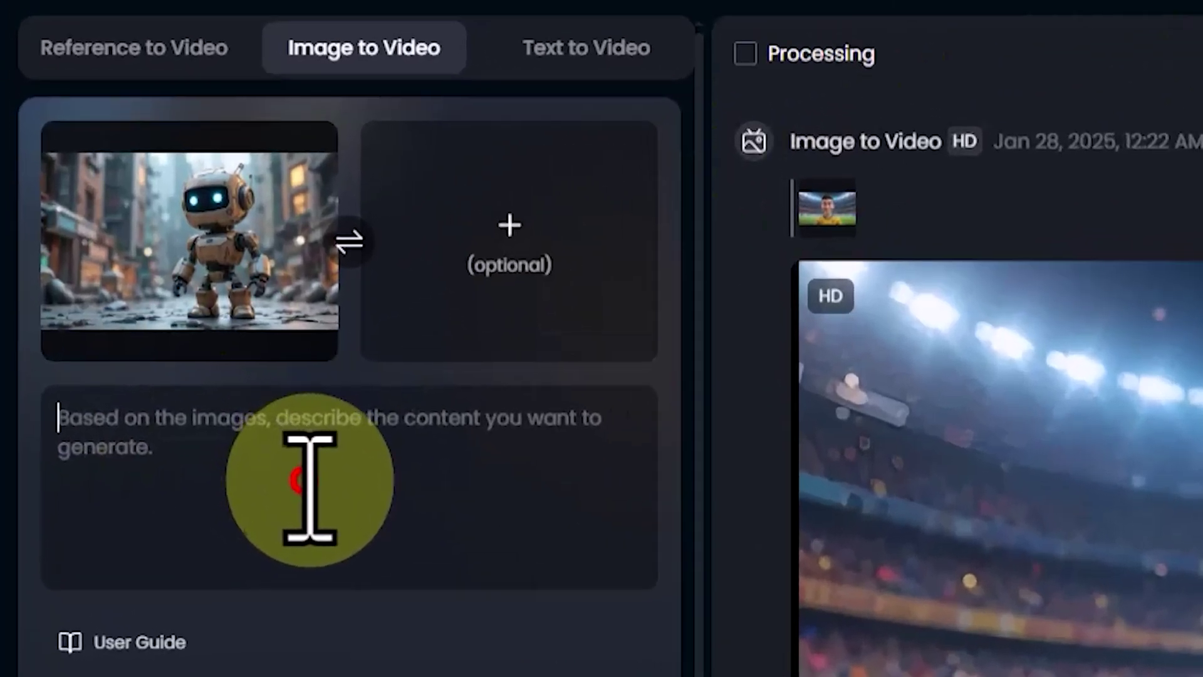
type("The robot is slowly walking toward the camera. The camera slowly moves away from it.")
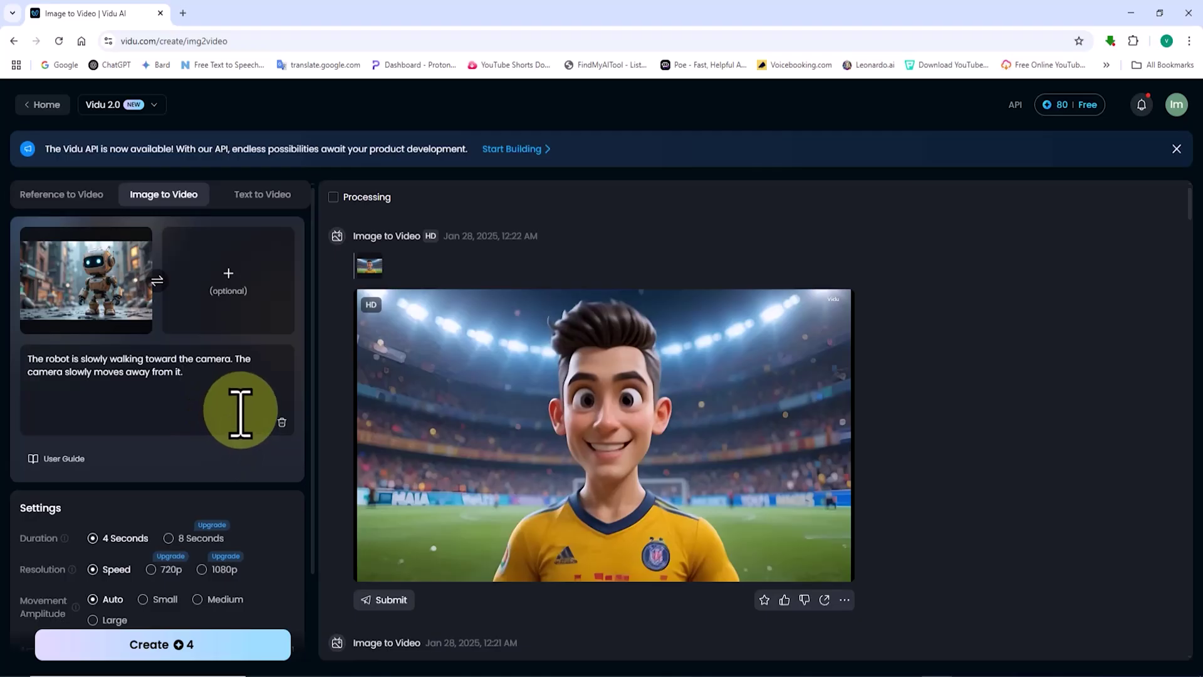
Review the settings panel, keeping 4 Seconds, Speed resolution and Auto movement
scroll(240, 406, "down", 2)
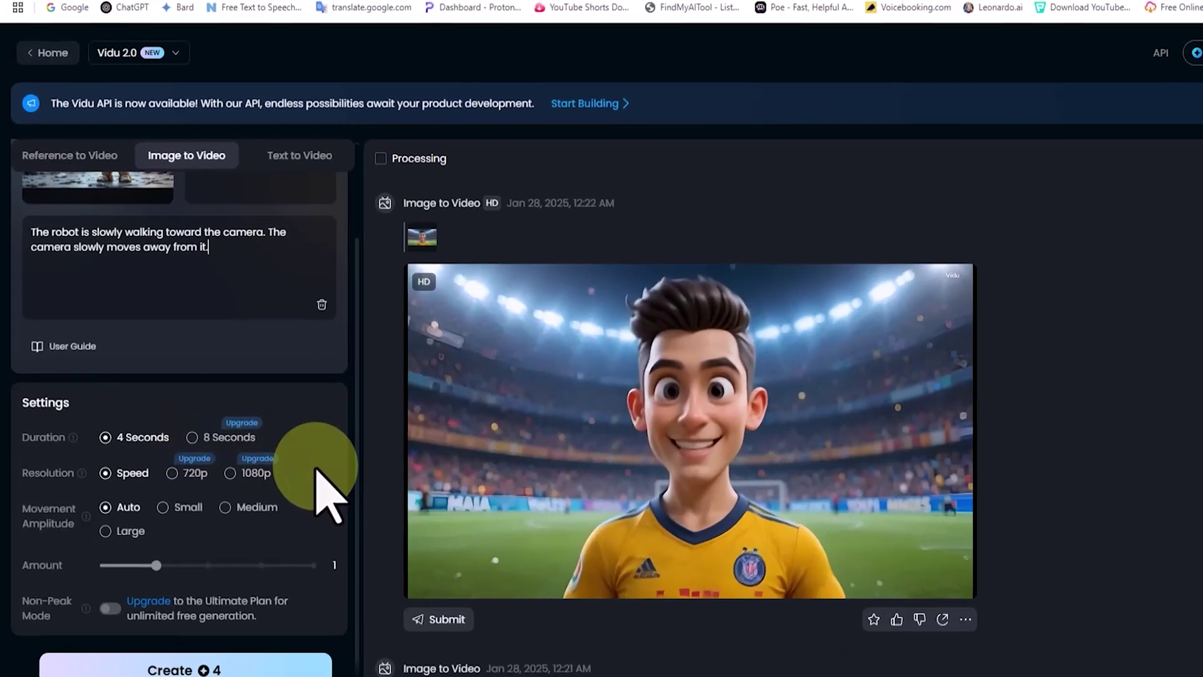
mouse_move(75, 438)
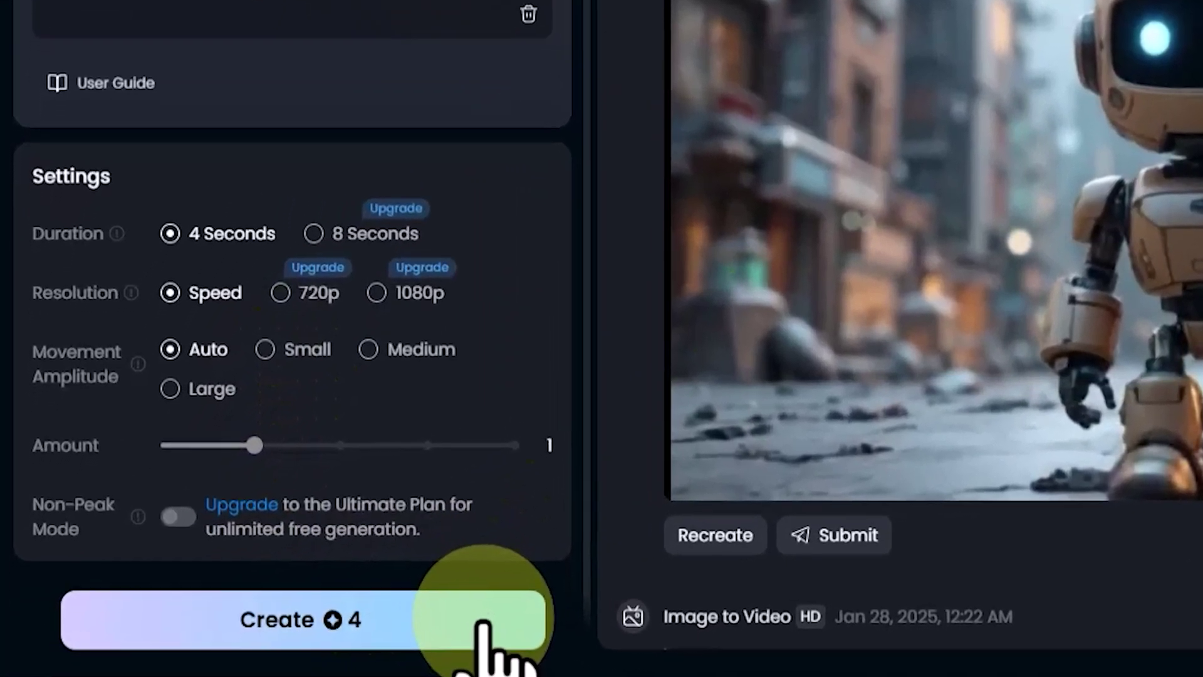
Generate another robot walking clip and upscale it to HD for 4 credits
left_click(482, 624)
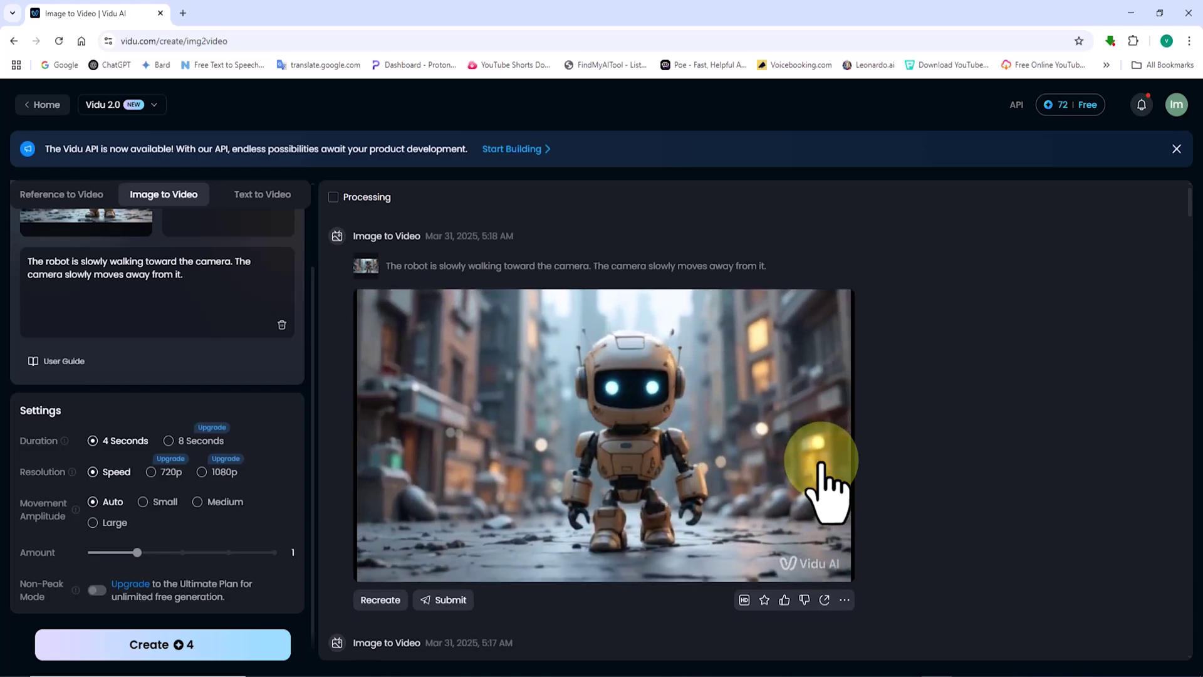
left_click(742, 413)
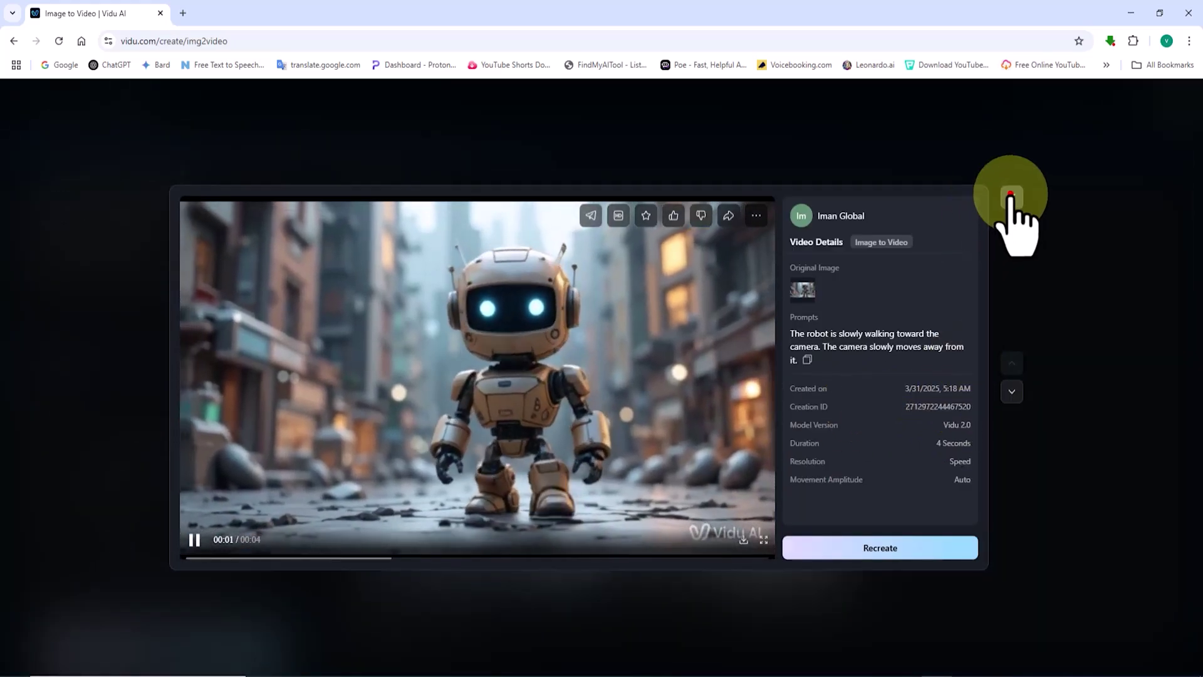
left_click(1010, 198)
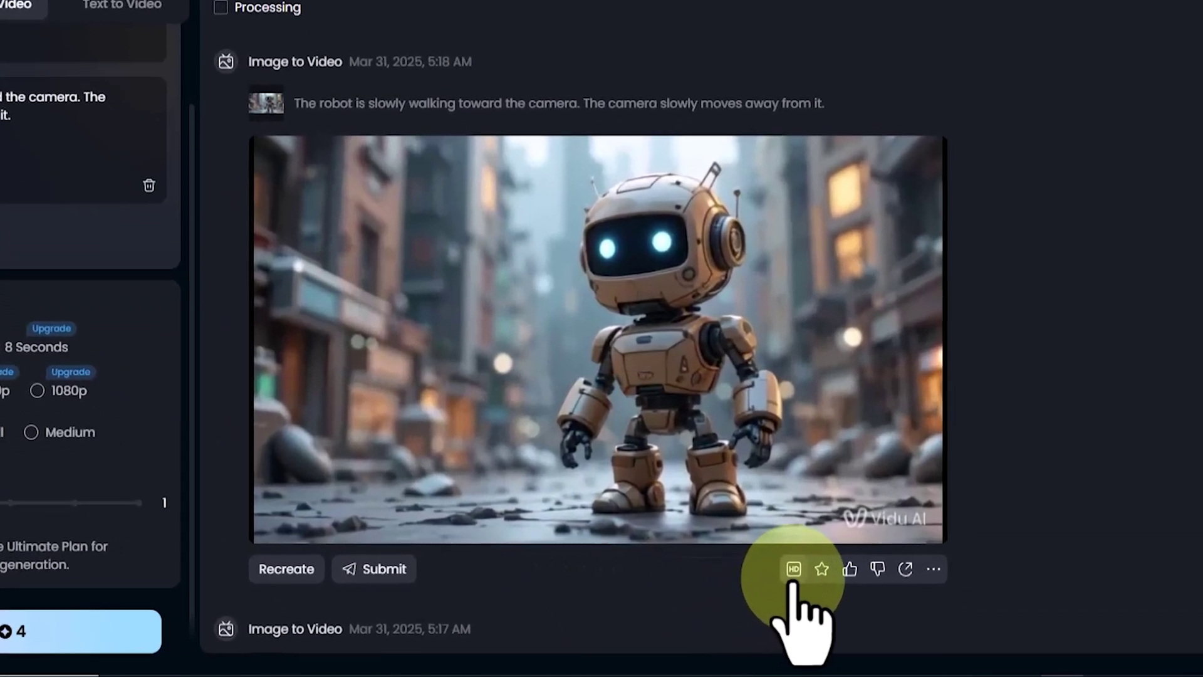
left_click(793, 568)
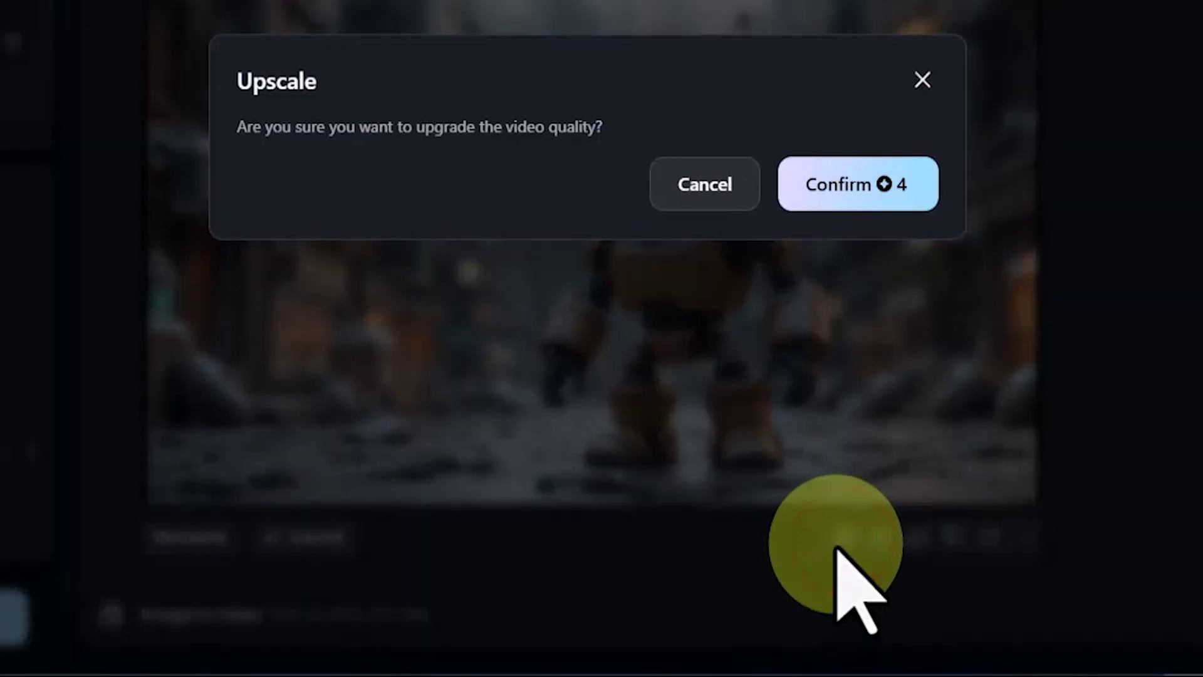
left_click(911, 178)
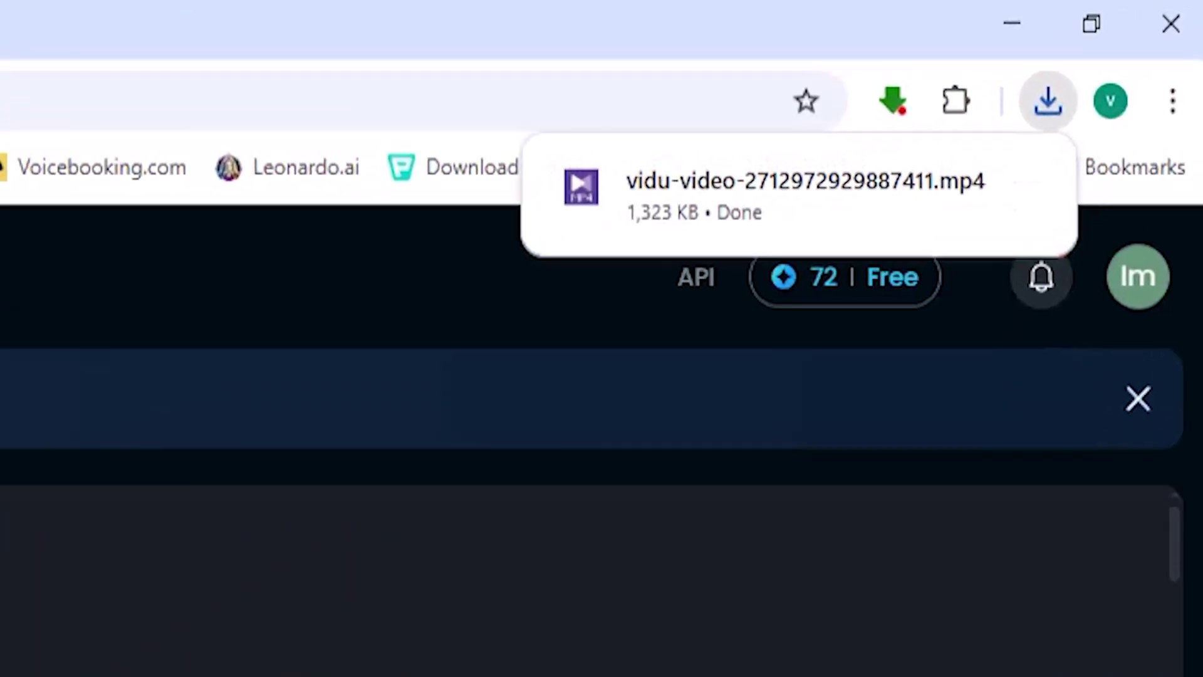
left_click(846, 599)
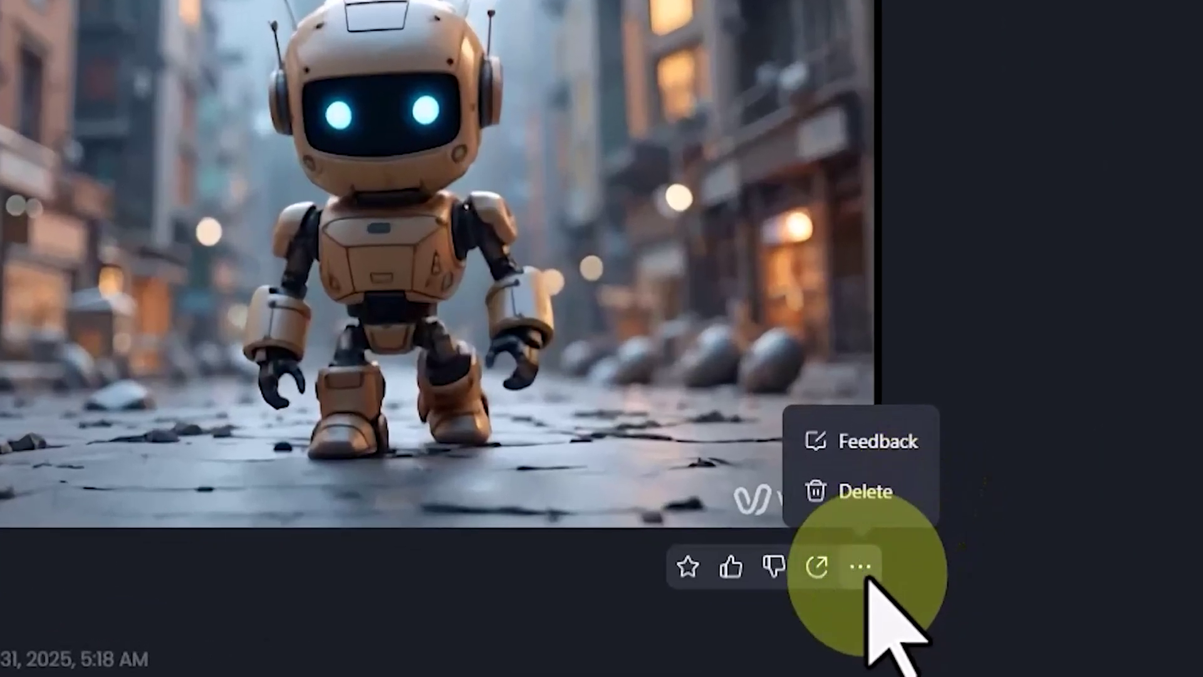
left_click(867, 577)
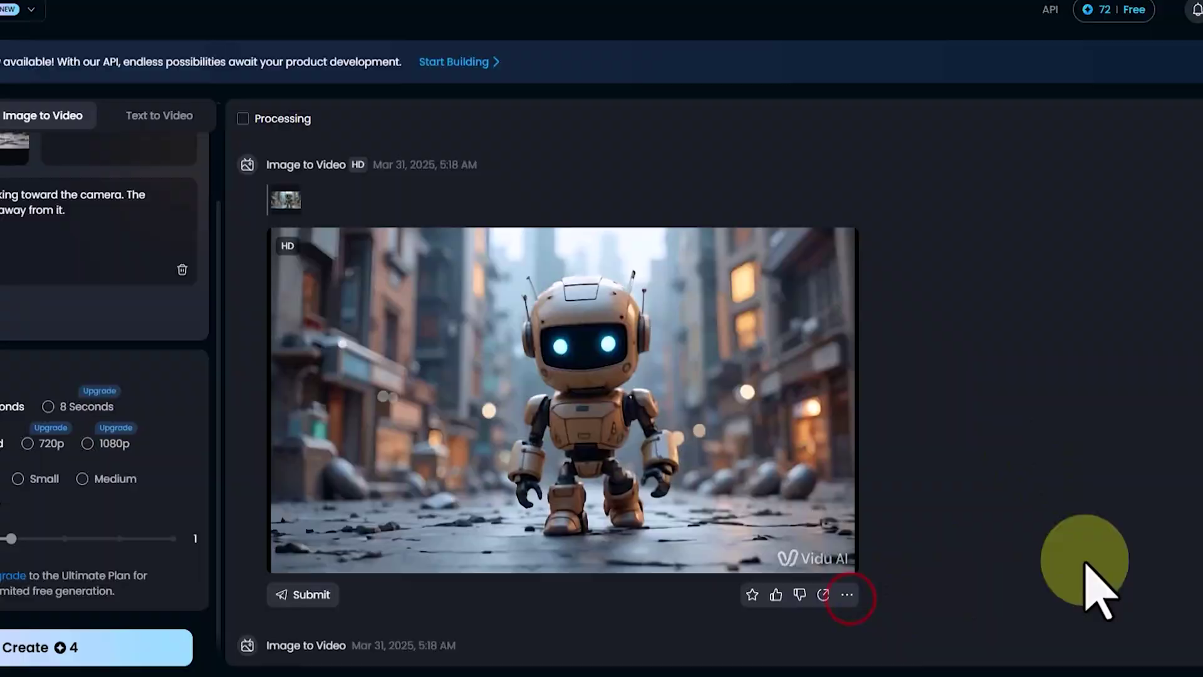